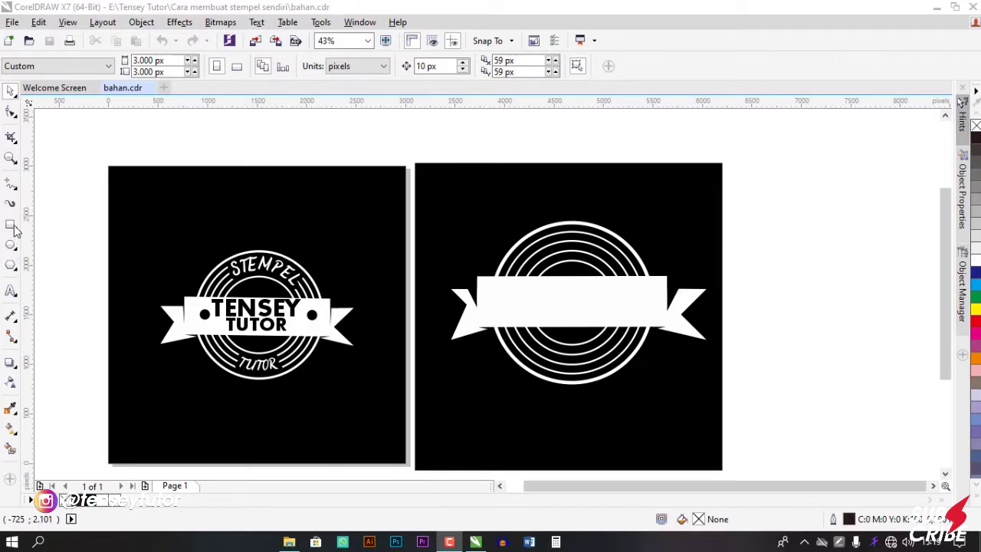
Add a four-line artistic text reading STEMPEL, TUTOR, TENSEY, TUTOR below the circular emblem on the second black square.
click(11, 291)
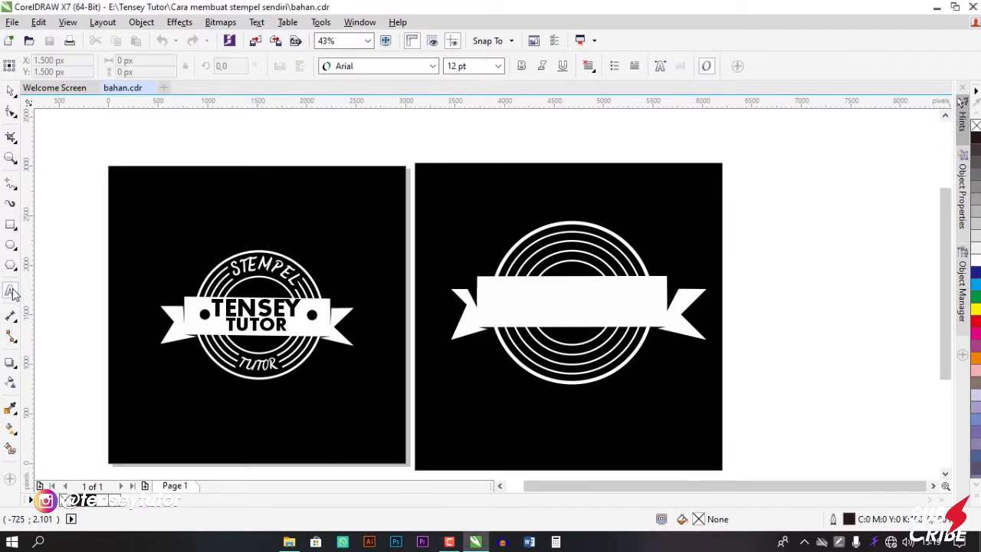
click(505, 406)
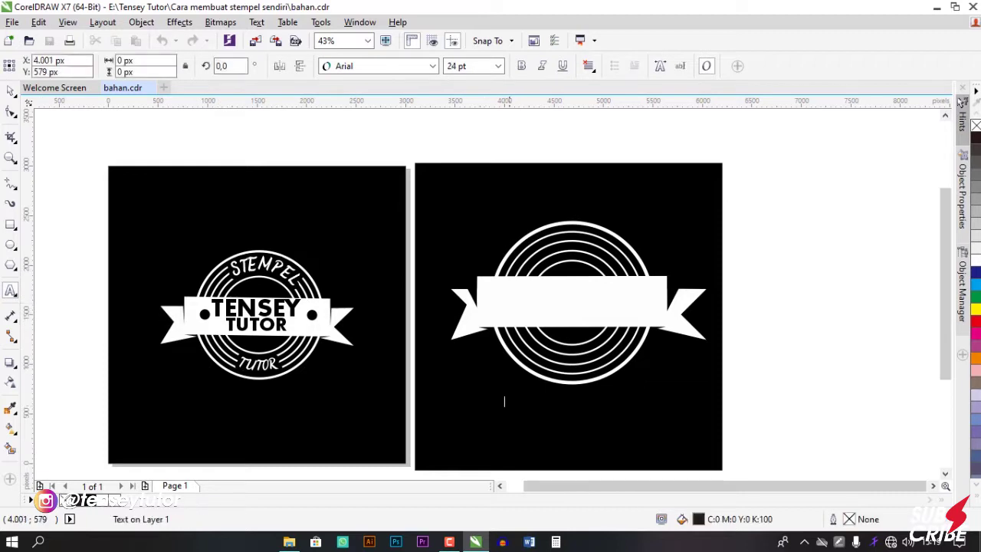
text(TUTOR)
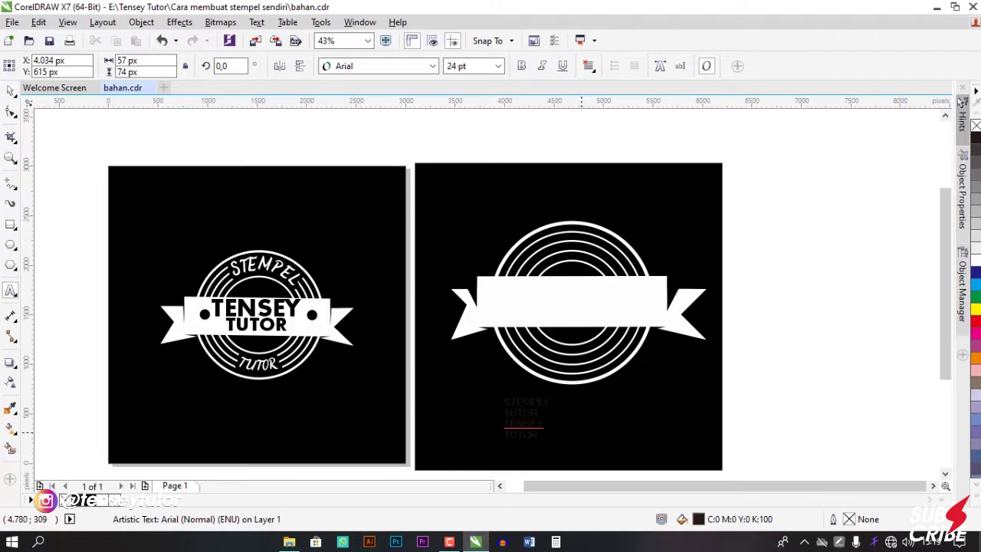
key(Escape)
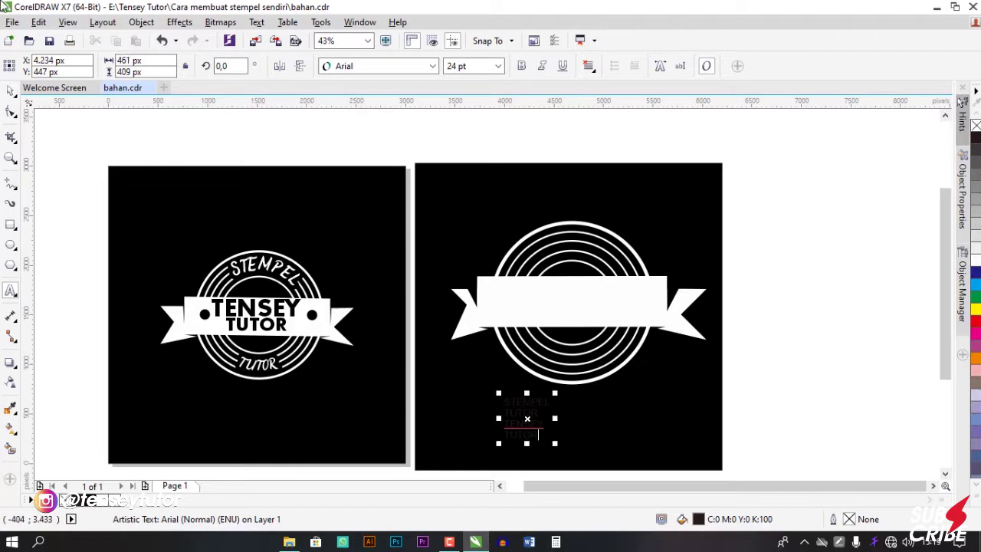
Fill the four-line text with white, enlarge it to about 45 pt and move it to the second black square's lower-left corner.
click(11, 91)
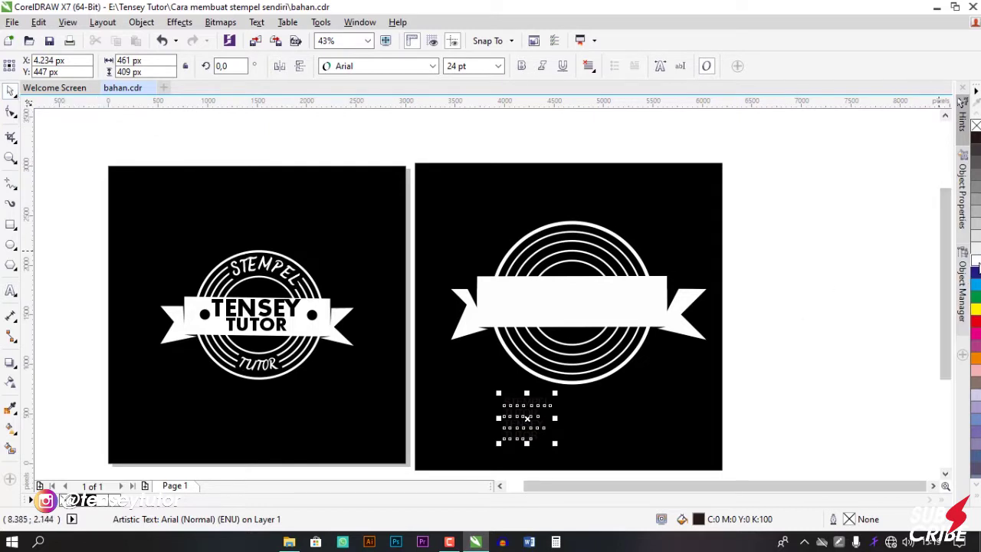
click(975, 260)
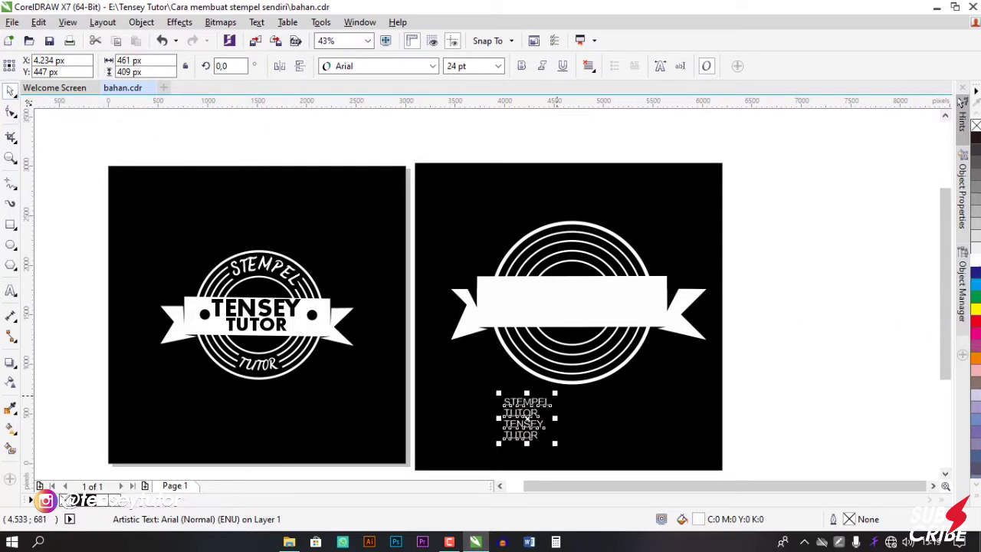
drag(554, 392, 592, 375)
drag(528, 417, 369, 429)
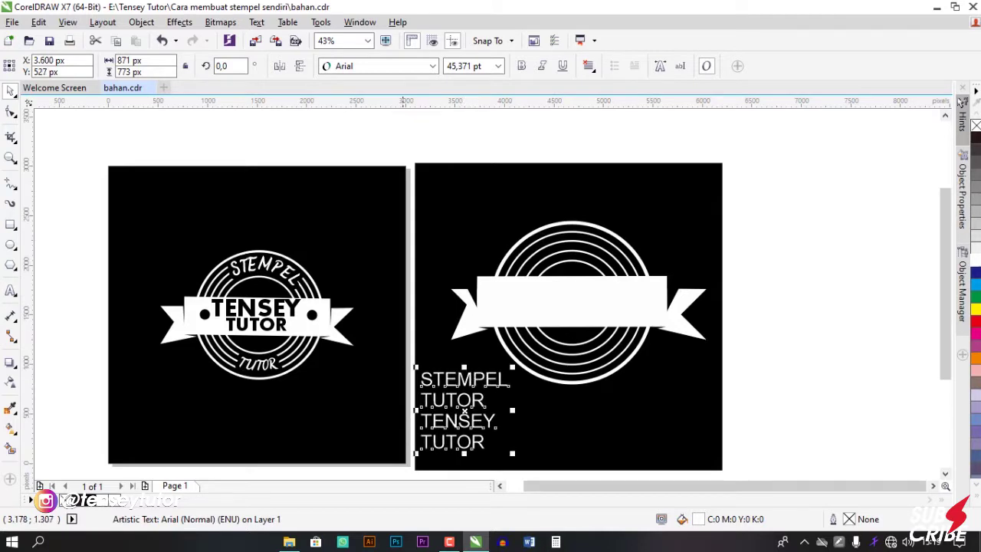
Set the text's font to Frutiger LT Std 87 ExtraBlk Cn and break it apart into separate lines.
click(433, 66)
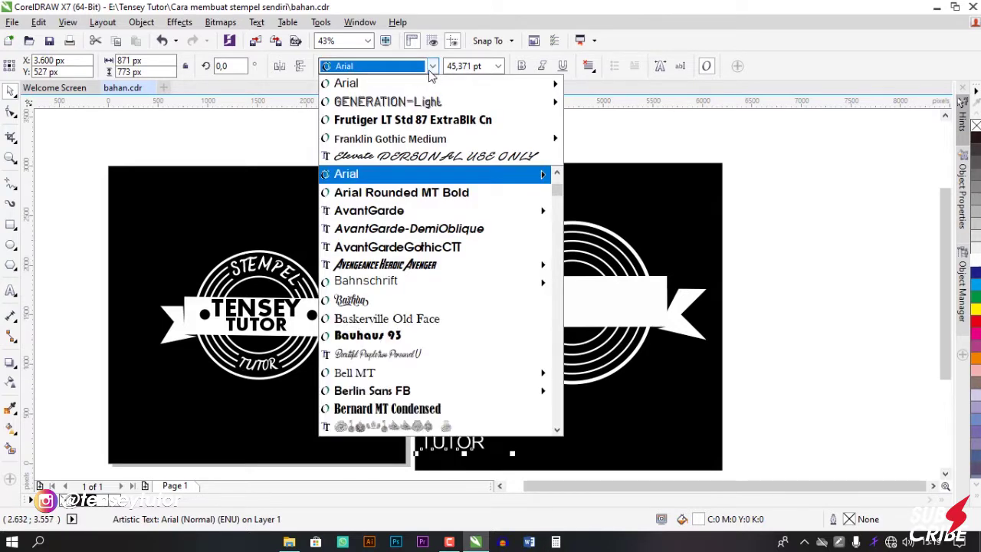
click(427, 119)
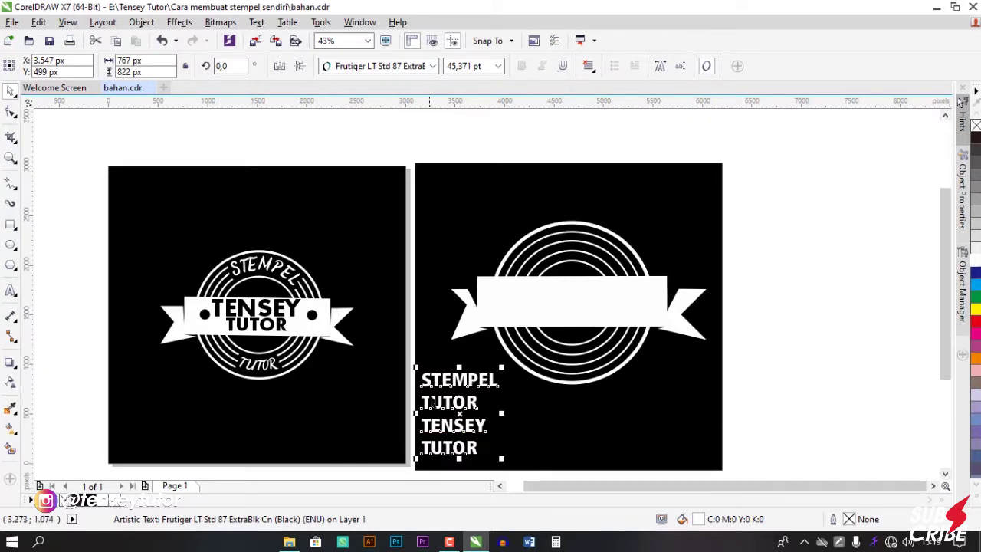
click(143, 23)
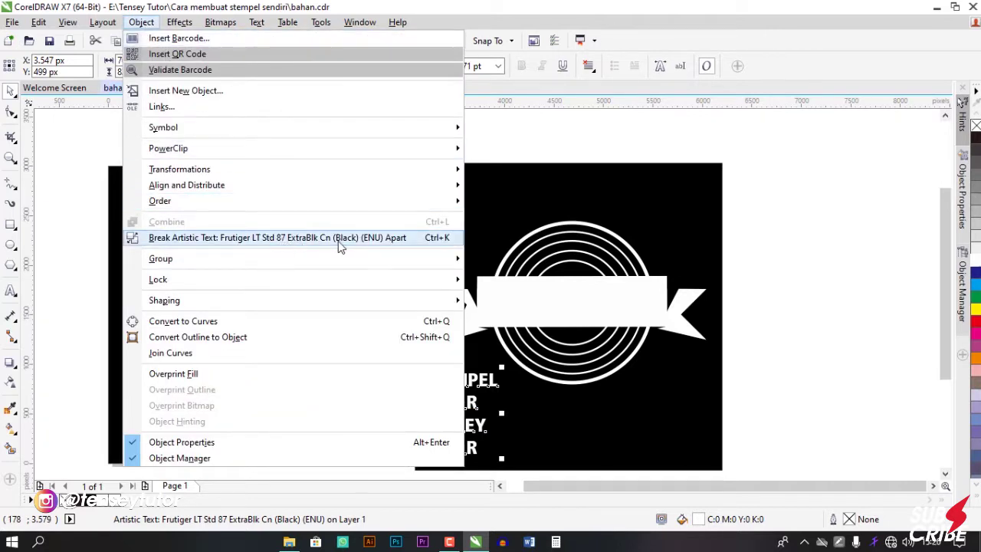
click(419, 245)
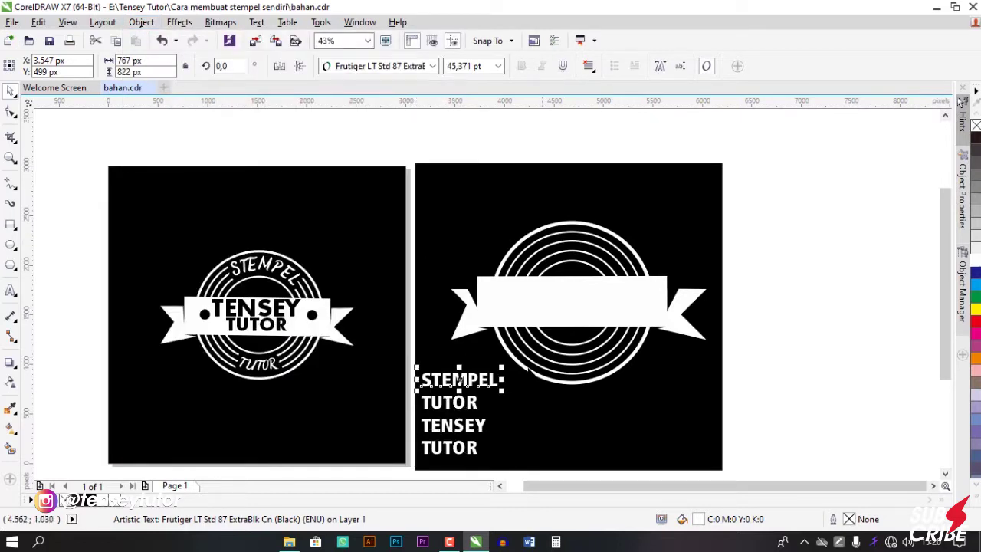
Enlarge STEMPEL to about 64 pt and fit it to the emblem's upper ring, with about -190 px distance and 22 px offset.
drag(503, 370, 515, 360)
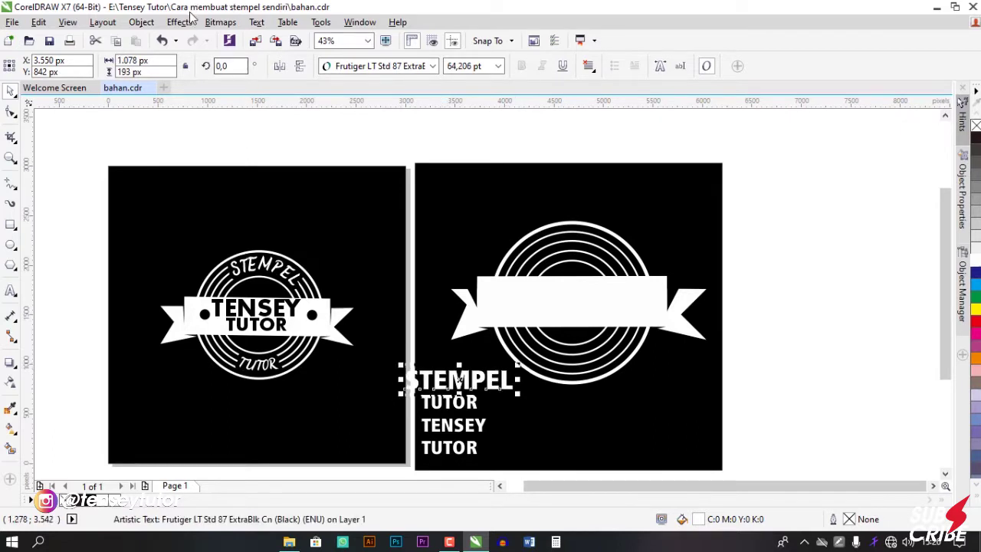
click(255, 23)
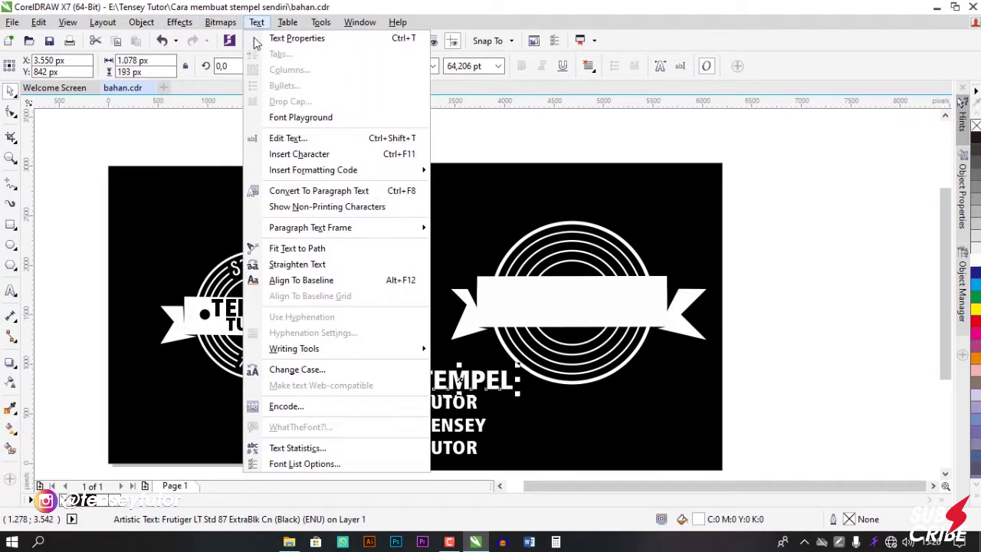
click(319, 250)
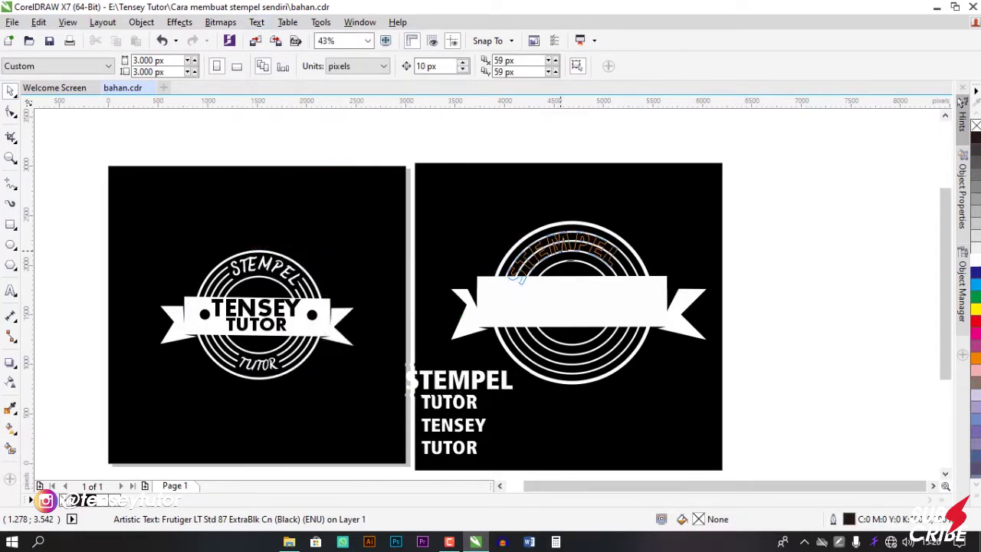
click(572, 242)
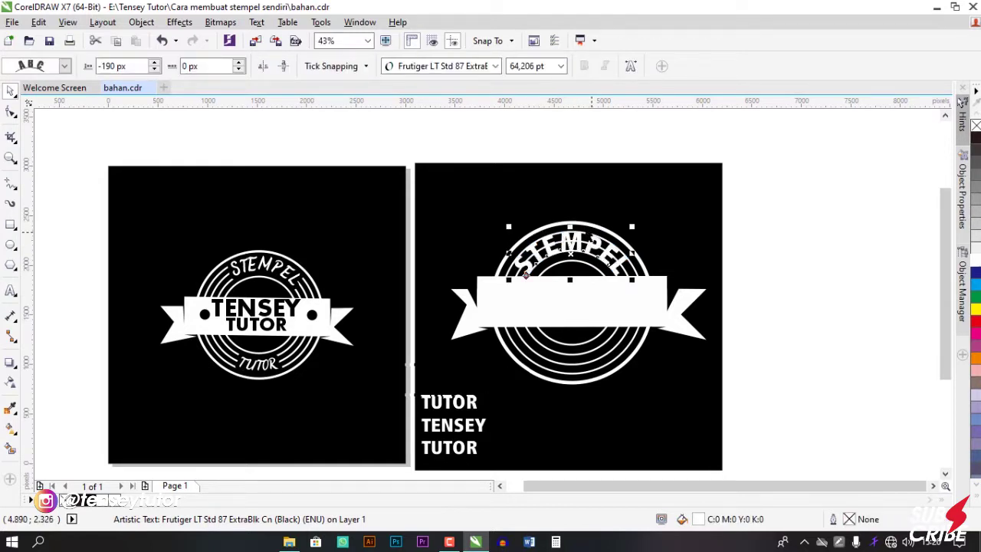
scroll(582, 222, up, 3)
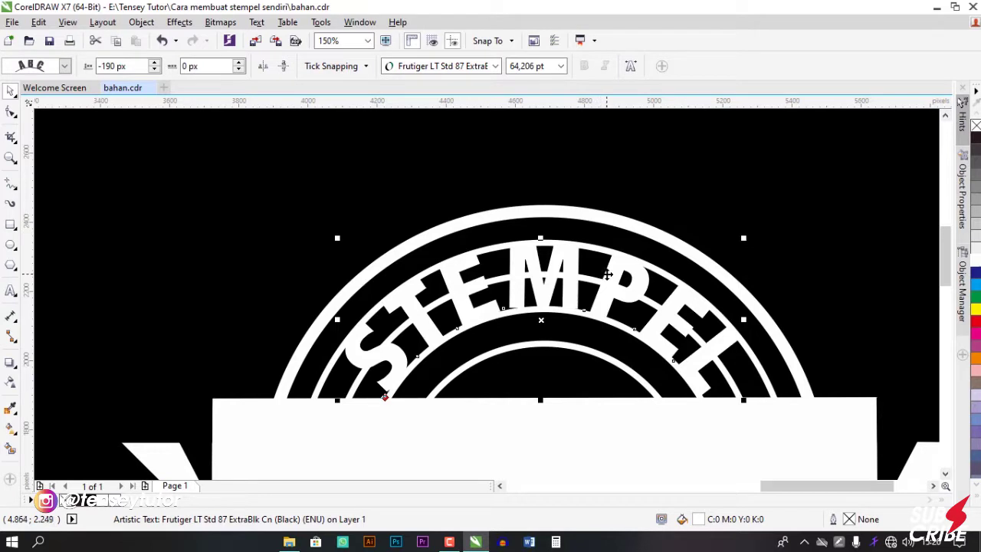
drag(606, 274, 616, 275)
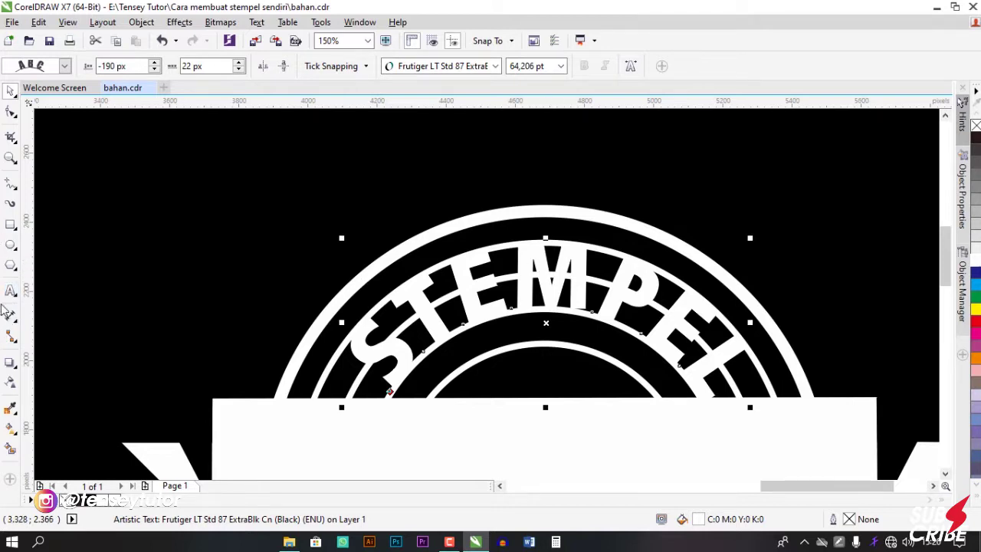
Add a one-step outside contour of about 56 px to the curved STEMPEL text, filled with black sampled from the background.
click(16, 368)
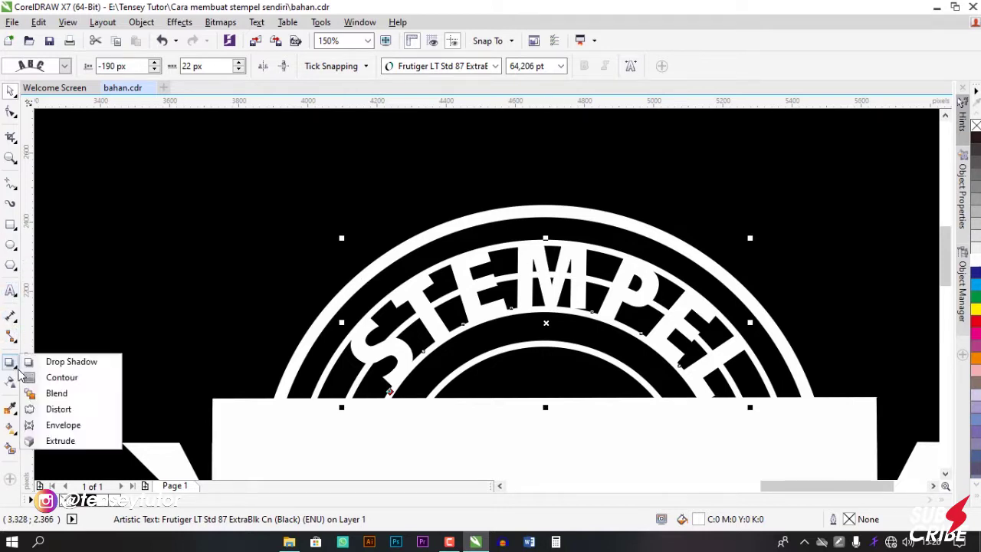
click(46, 380)
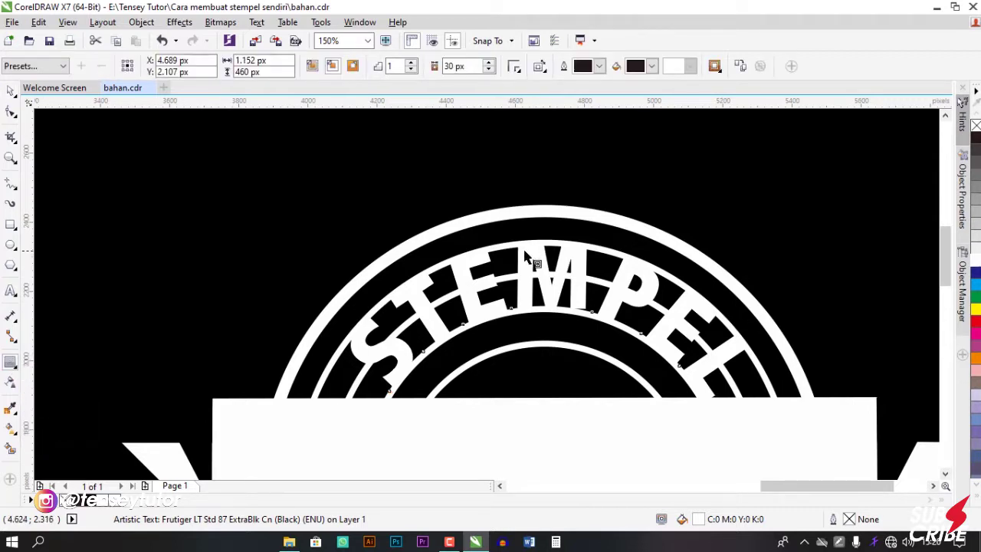
drag(531, 248, 545, 232)
click(652, 66)
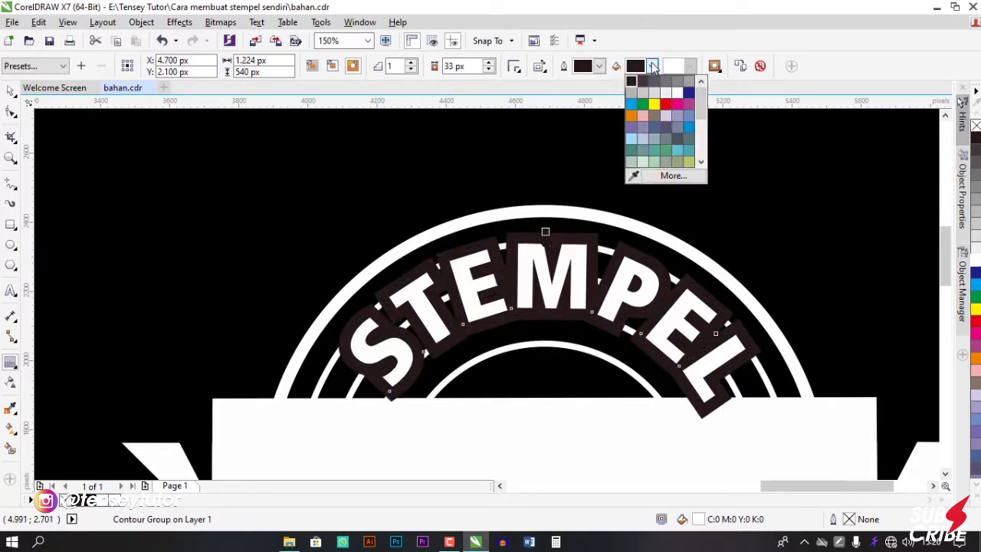
click(633, 177)
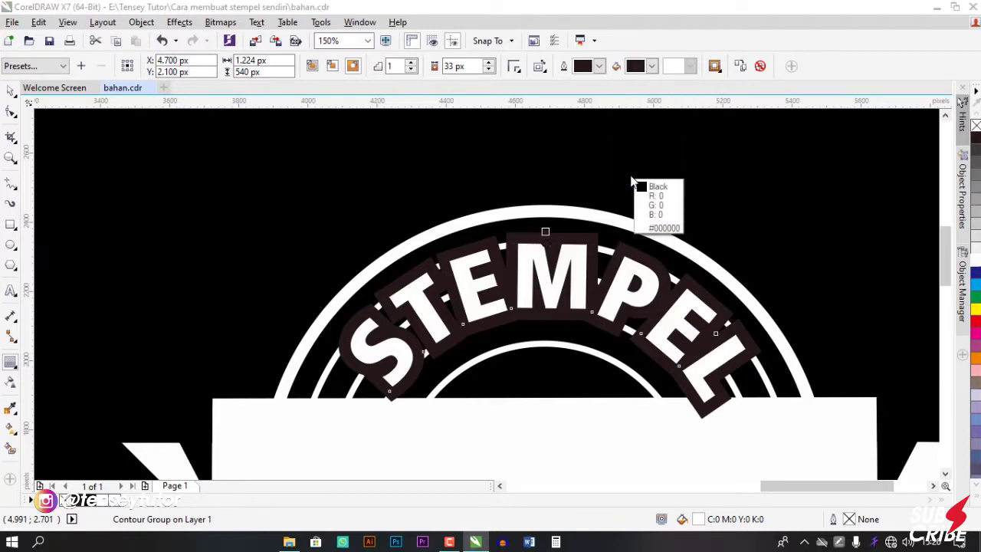
click(680, 166)
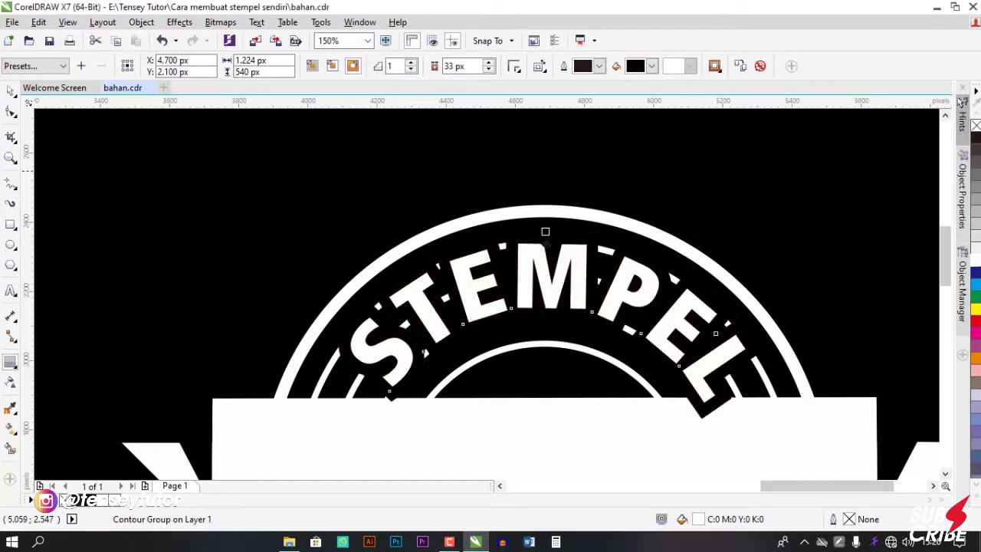
drag(543, 232, 541, 224)
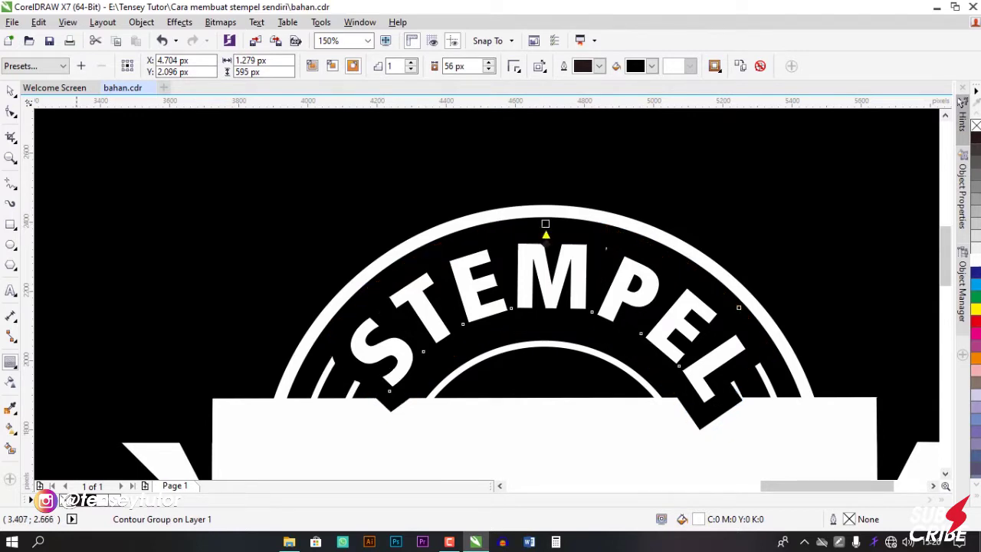
Scale the contoured STEMPEL text down to about 54 pt.
click(11, 90)
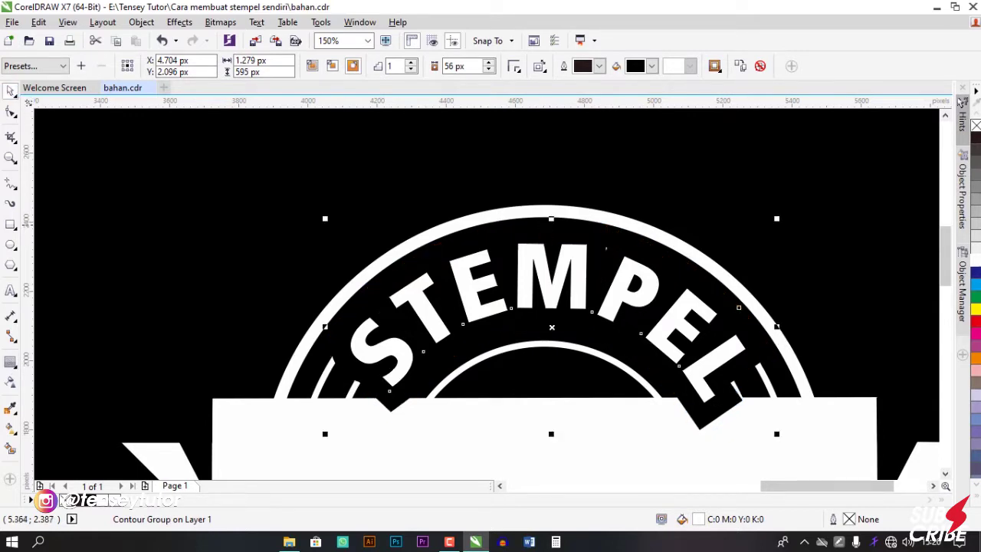
drag(776, 219, 757, 235)
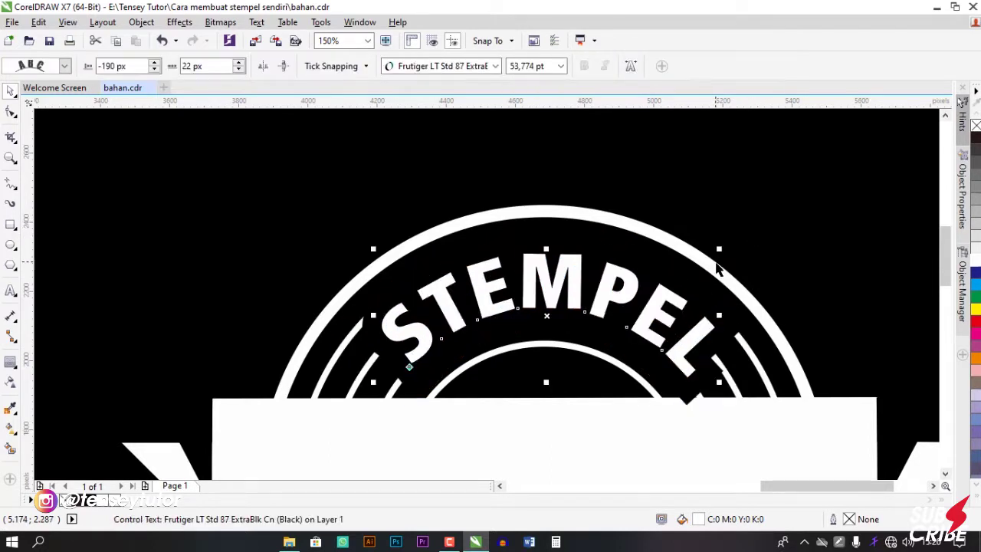
Try moving the curved STEMPEL text outward to about -159 px from its path, and undo the move.
drag(662, 316, 658, 307)
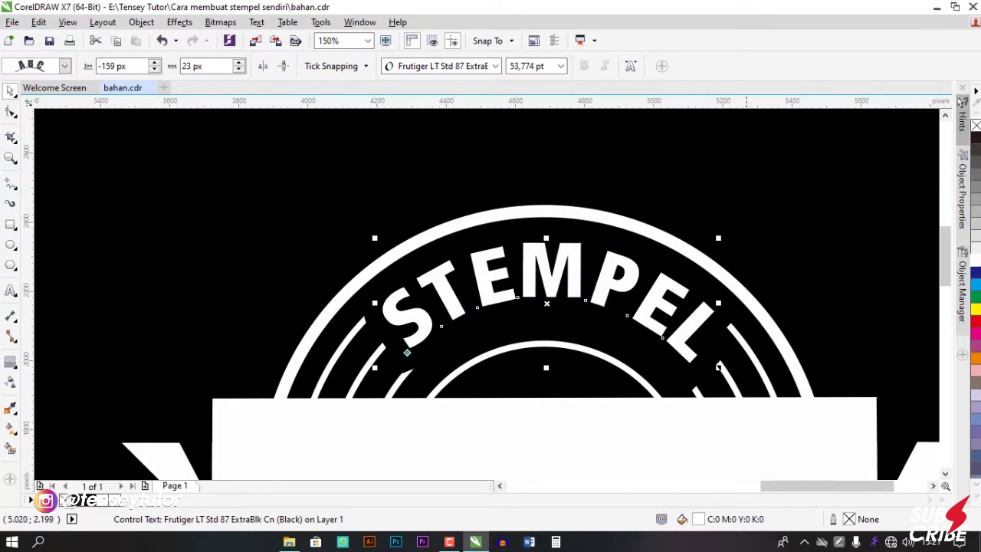
key(Escape)
scroll(678, 244, down, 2)
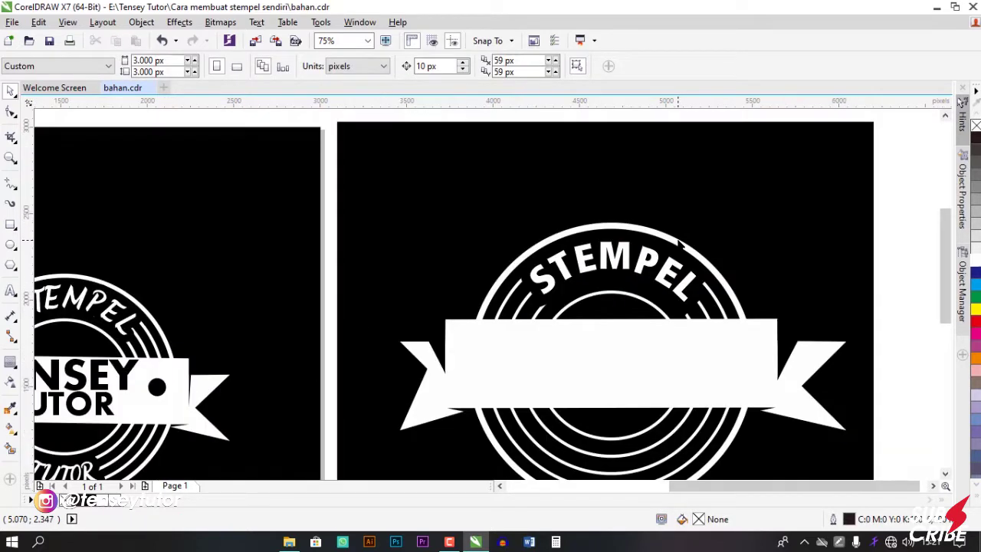
click(587, 337)
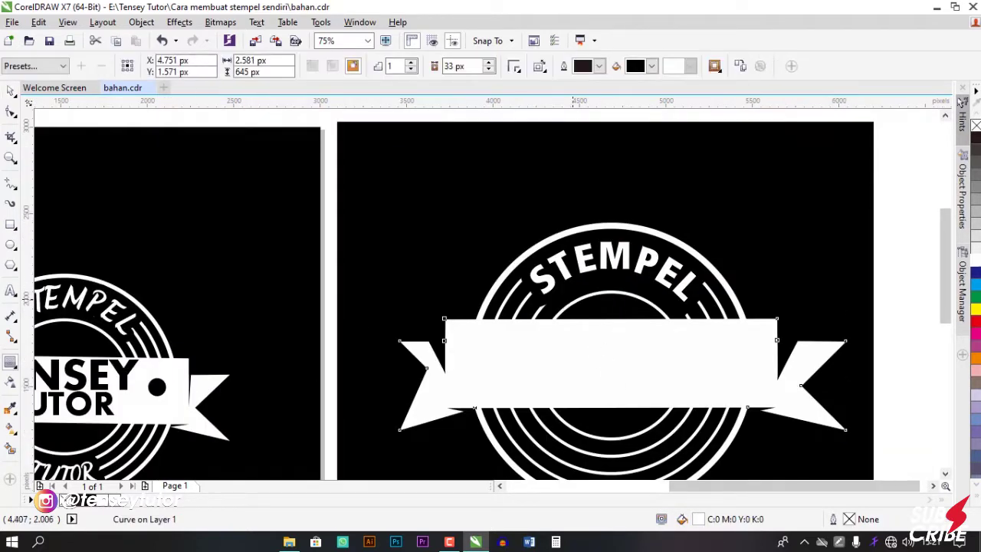
click(662, 308)
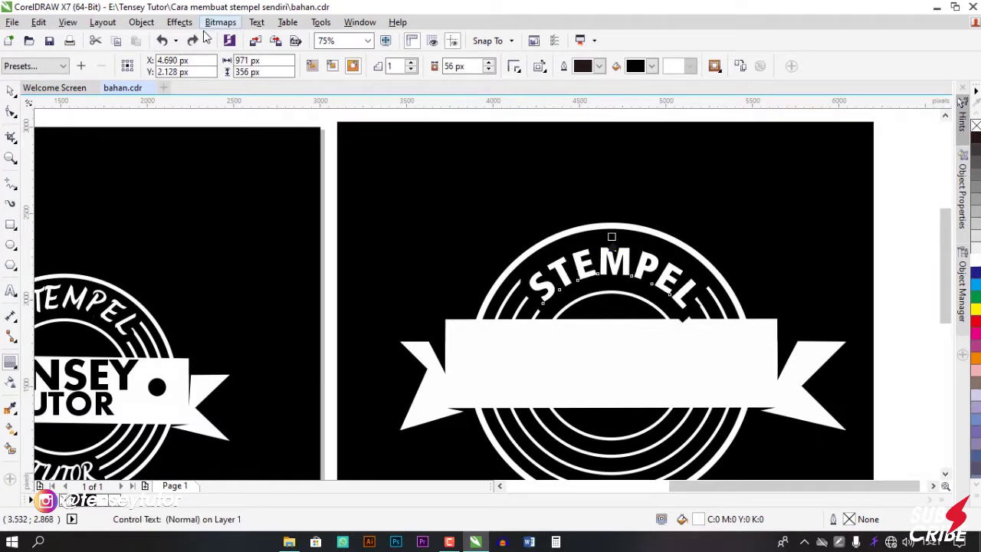
click(10, 91)
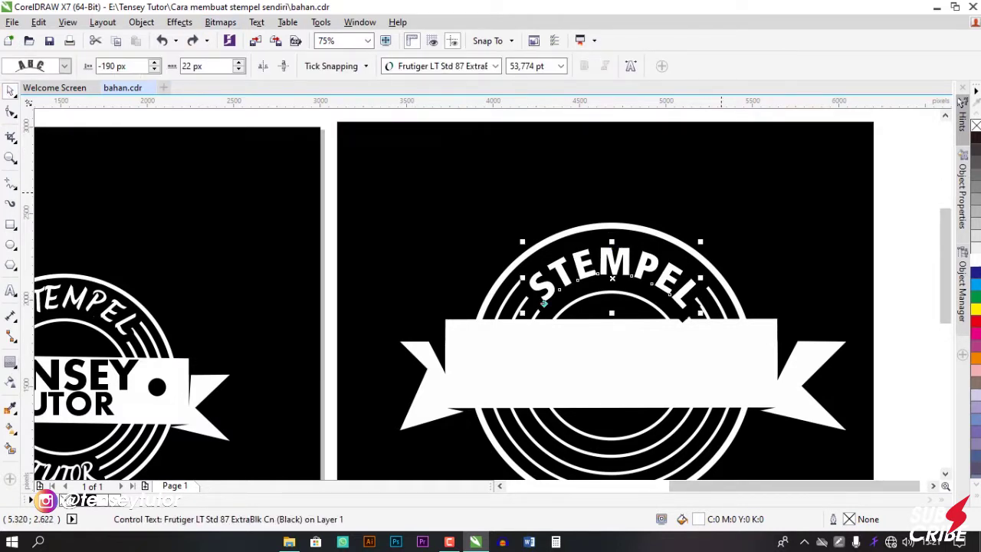
key(Escape)
Shift the curved STEMPEL text slightly along its ring to about -189 px distance and 3.314 px offset, and deselect it.
scroll(666, 276, up, 2)
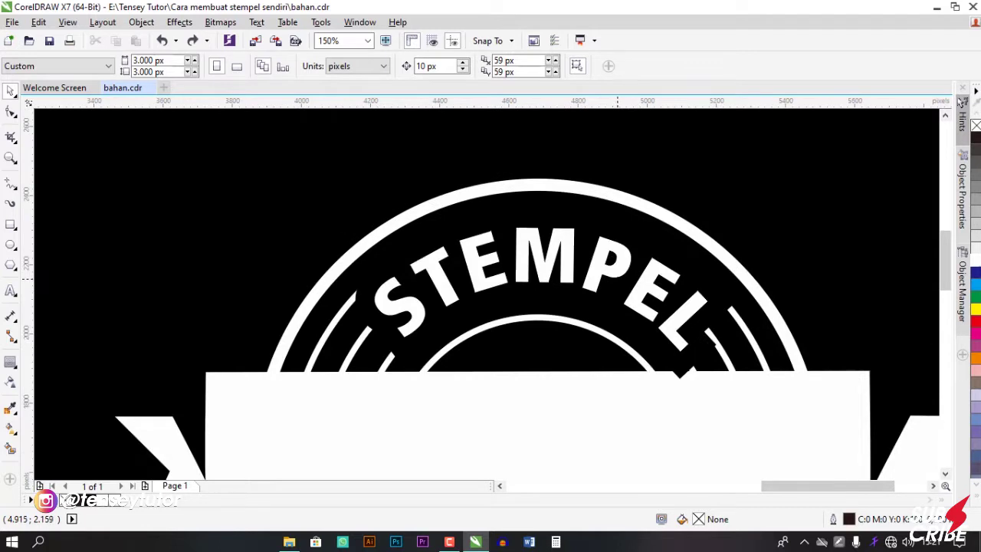
click(665, 278)
ctrl+click(665, 277)
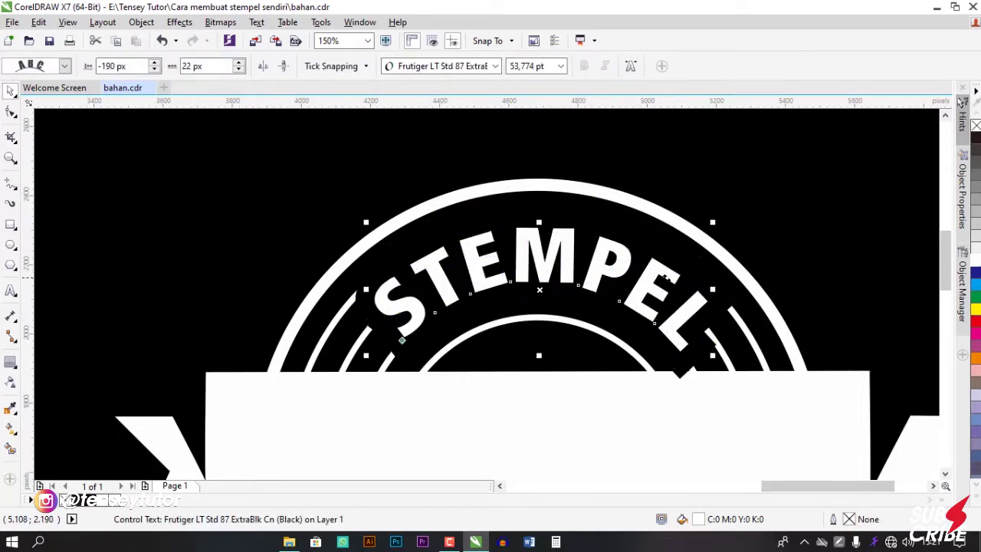
drag(665, 278, 666, 274)
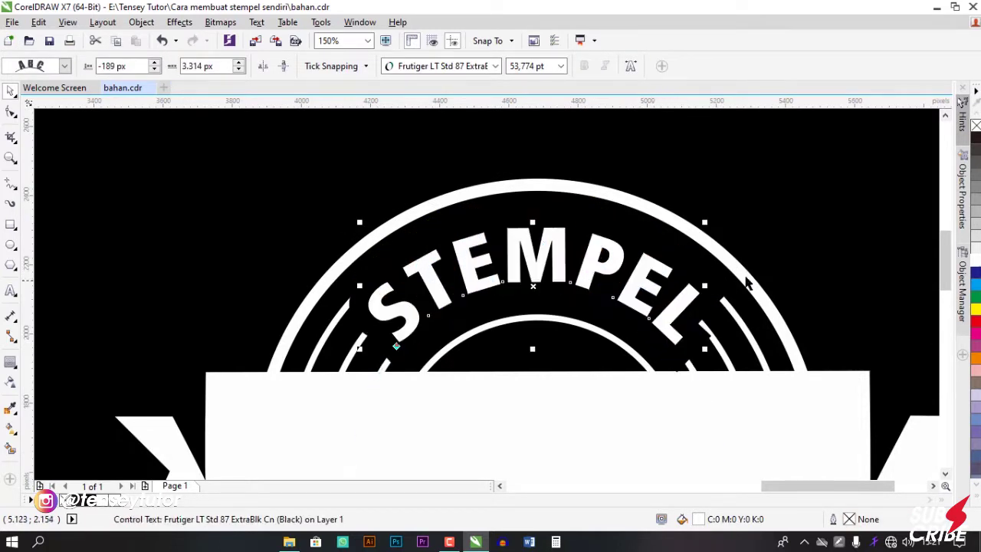
key(Escape)
scroll(643, 322, down, 2)
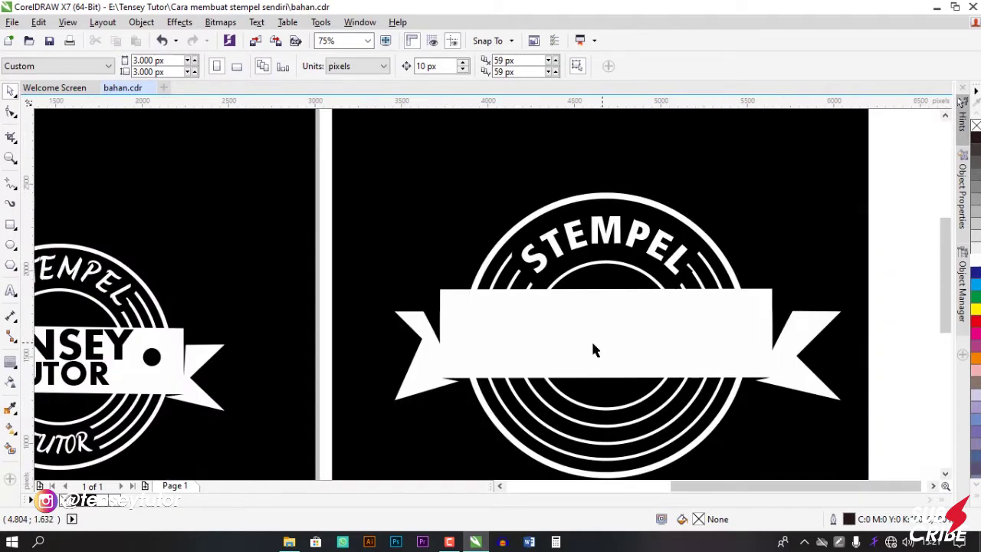
scroll(597, 320, down, 2)
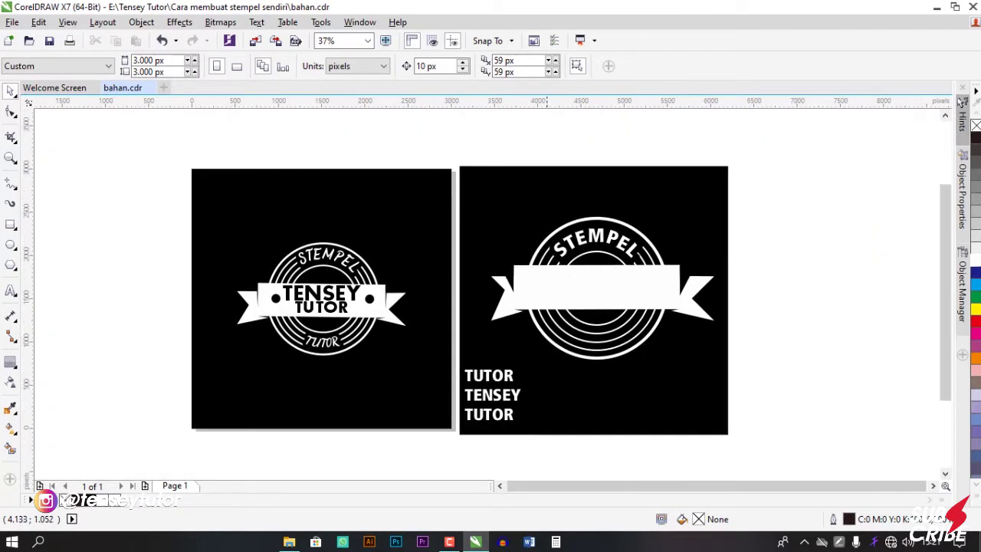
Fit the lowest TUTOR text to the lower part of the emblem's ring at about -134 px distance from the path.
scroll(527, 377, up, 2)
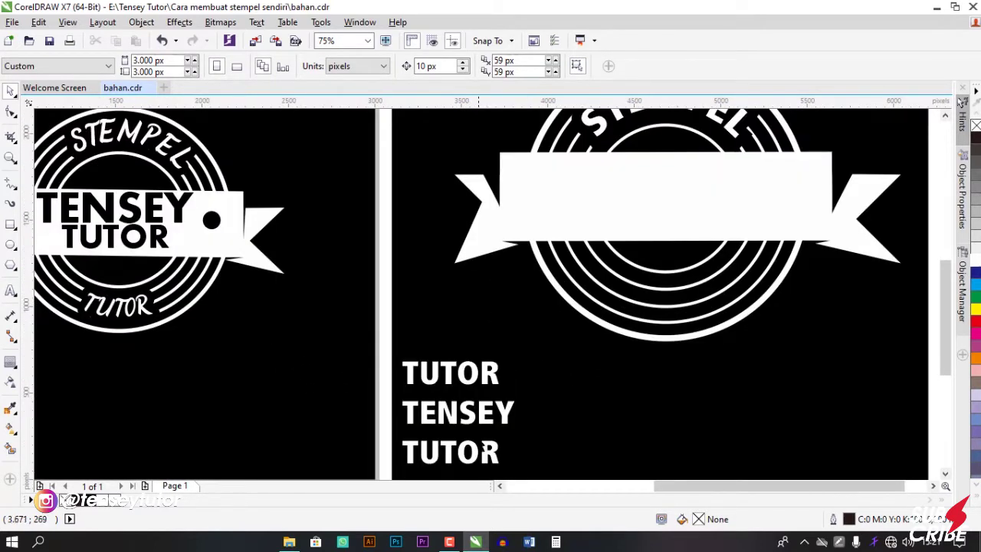
click(486, 453)
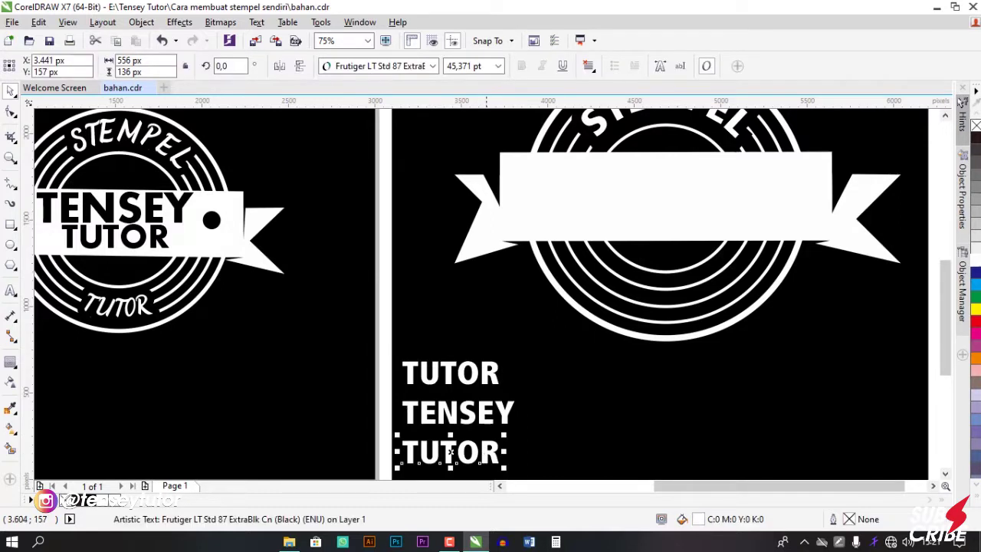
click(222, 23)
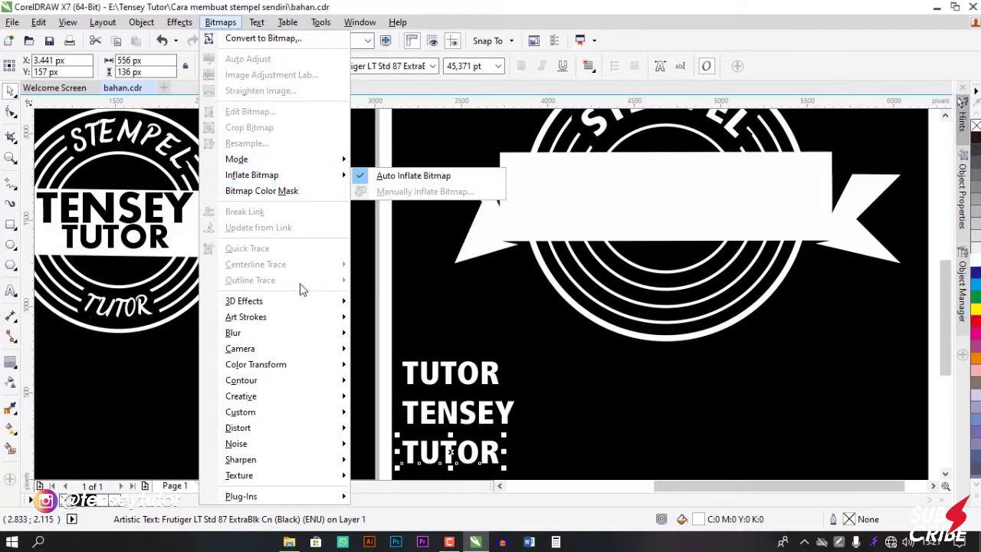
mouse_move(256, 22)
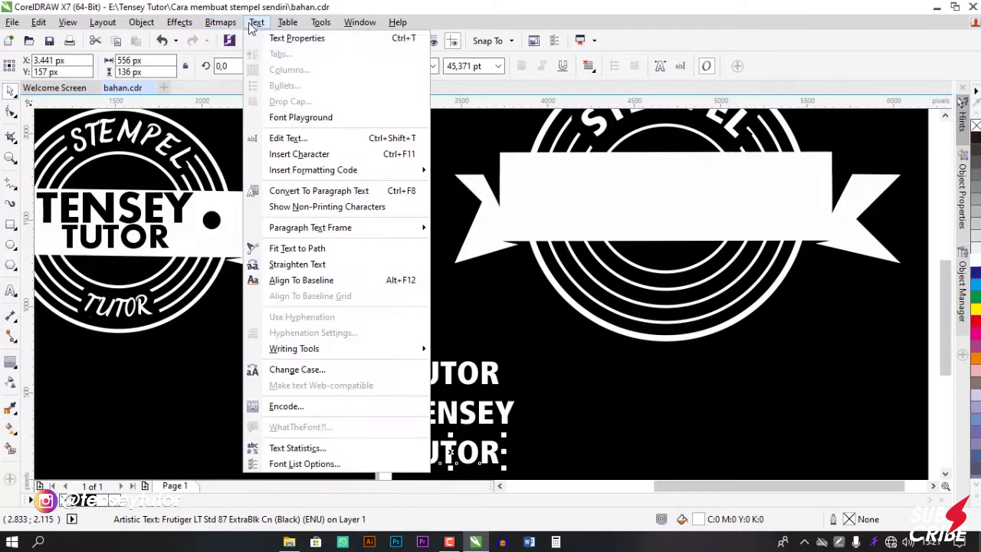
click(322, 250)
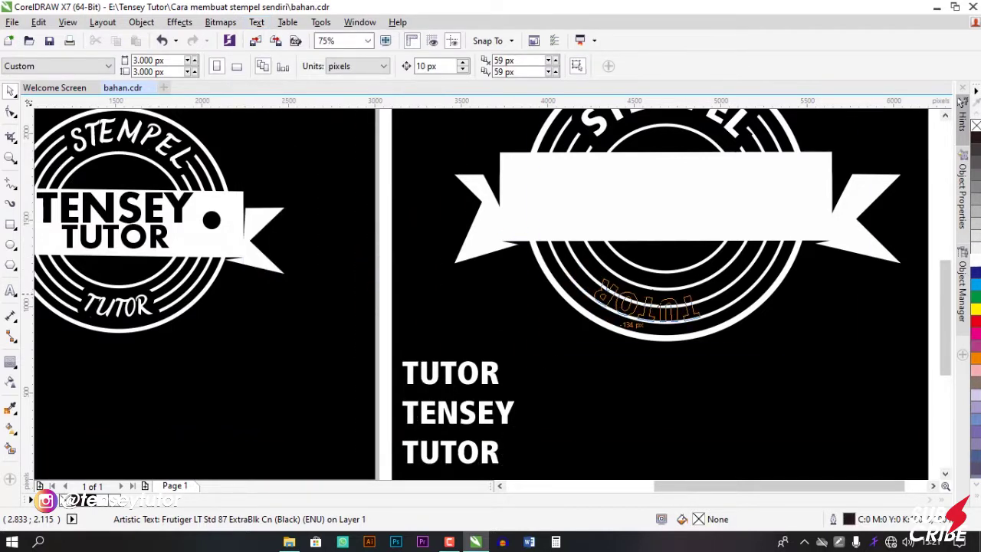
click(655, 293)
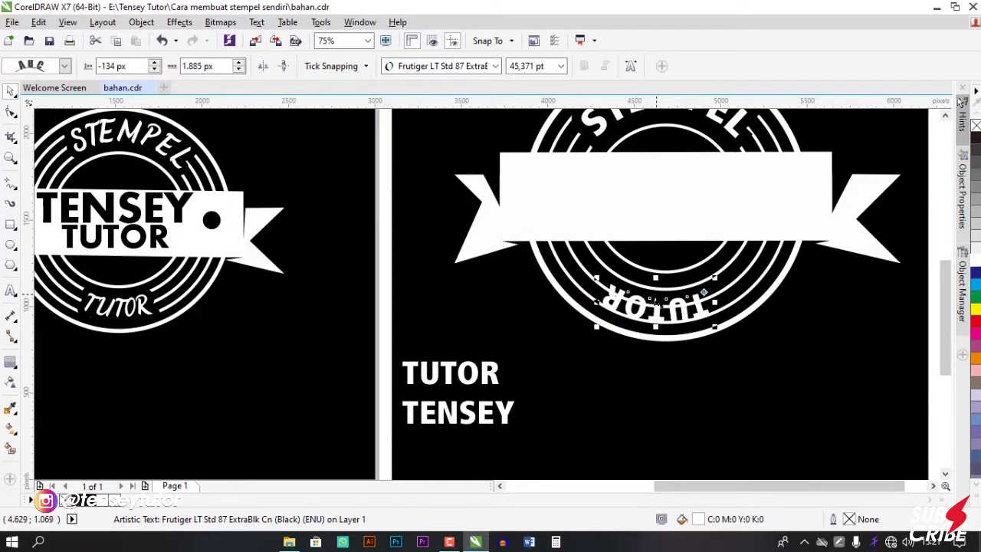
Mirror the curved TUTOR text horizontally and vertically, and move it outward on the lower ring to 0 px distance from its path.
click(263, 67)
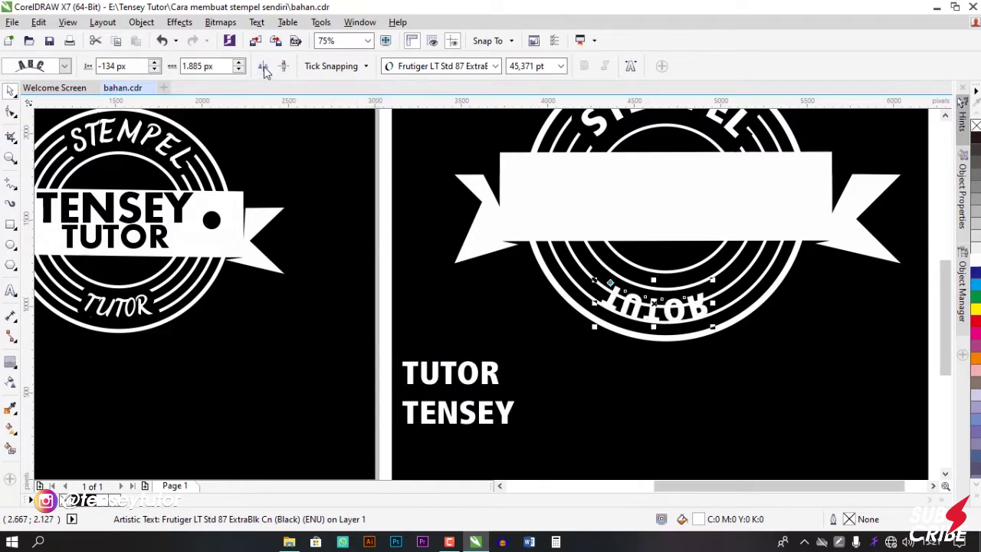
click(284, 68)
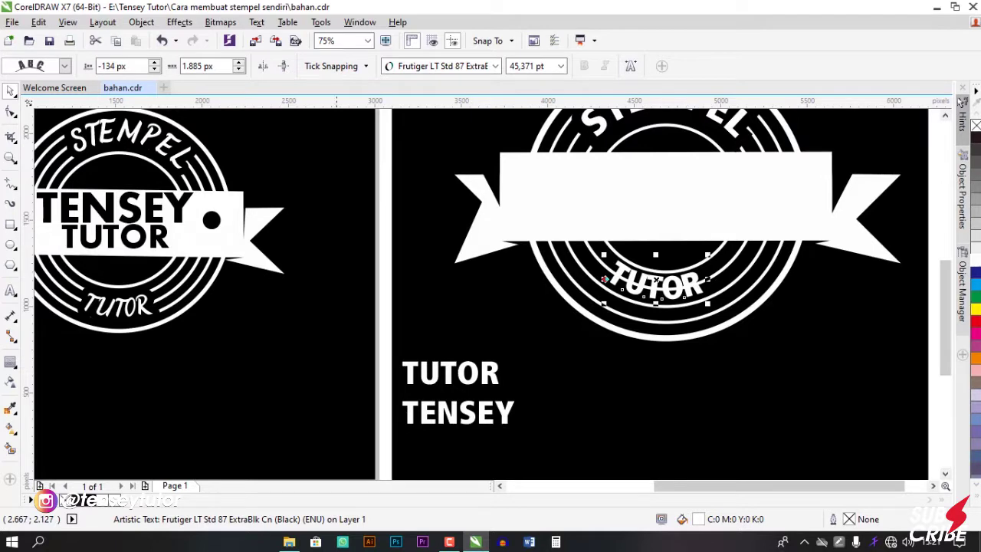
scroll(730, 291, up, 2)
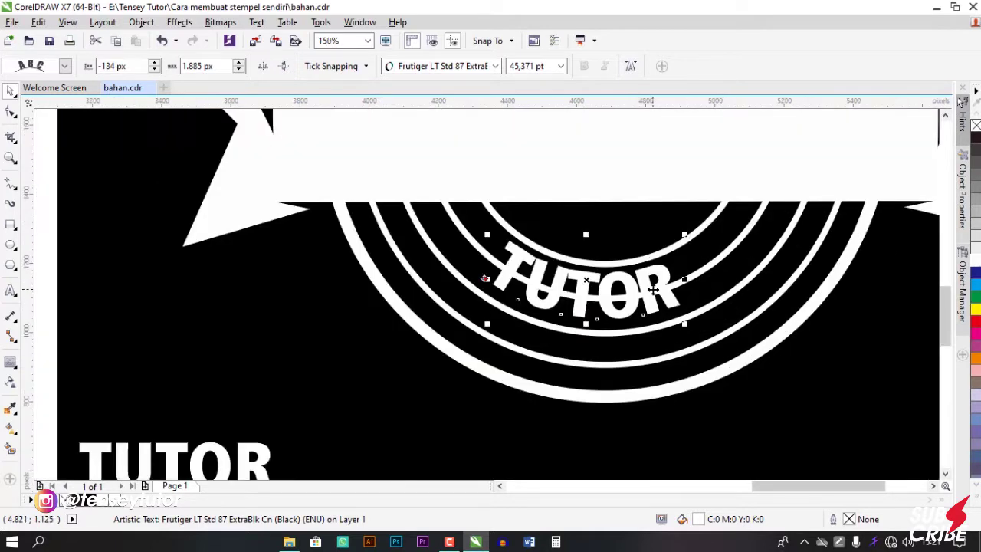
drag(598, 295, 603, 350)
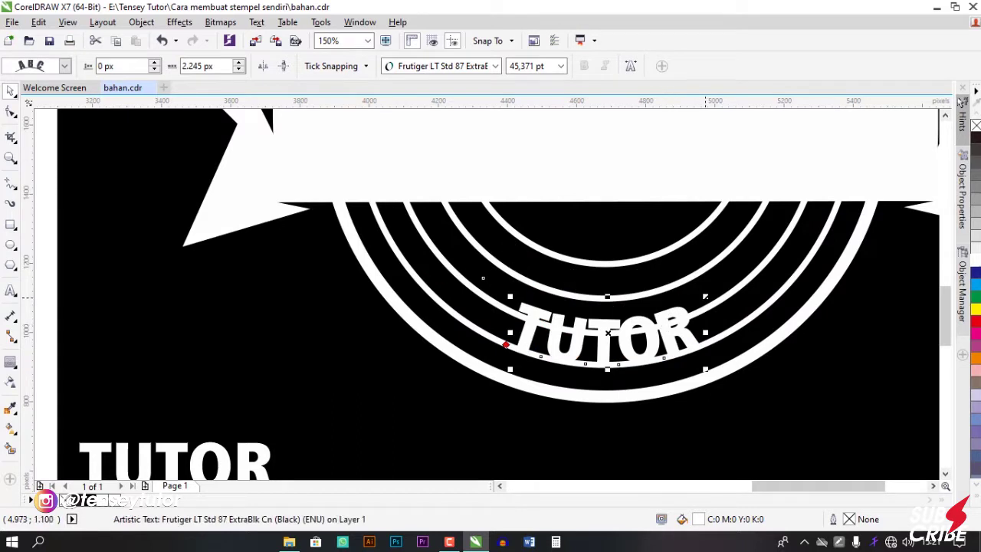
Enlarge the curved TUTOR text to about 54 pt and widen the spacing between its letters.
drag(705, 295, 740, 265)
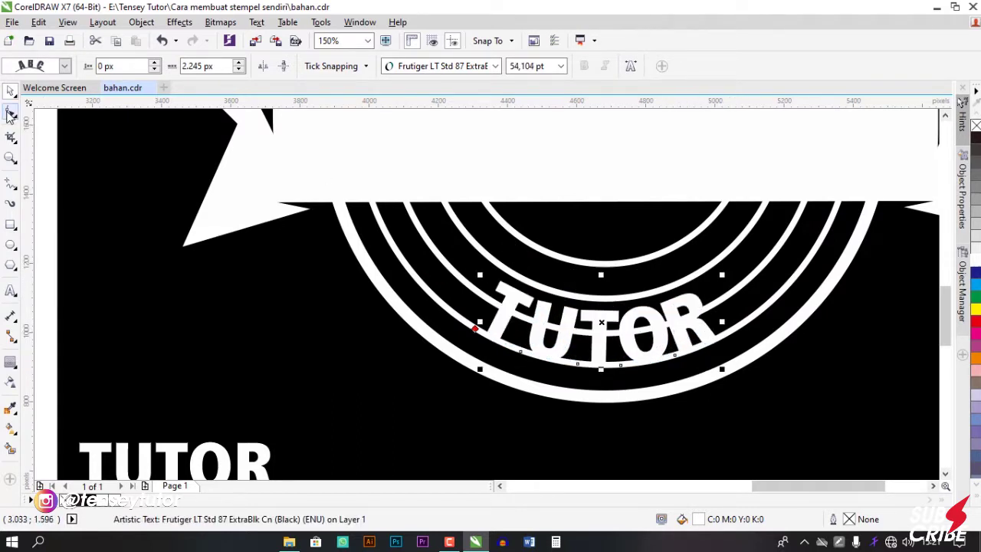
click(10, 115)
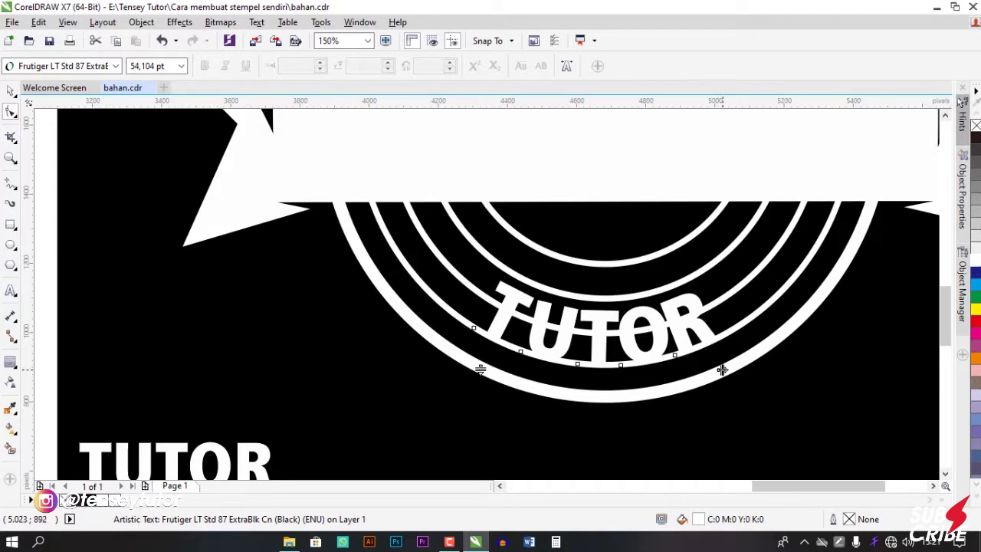
drag(722, 370, 757, 370)
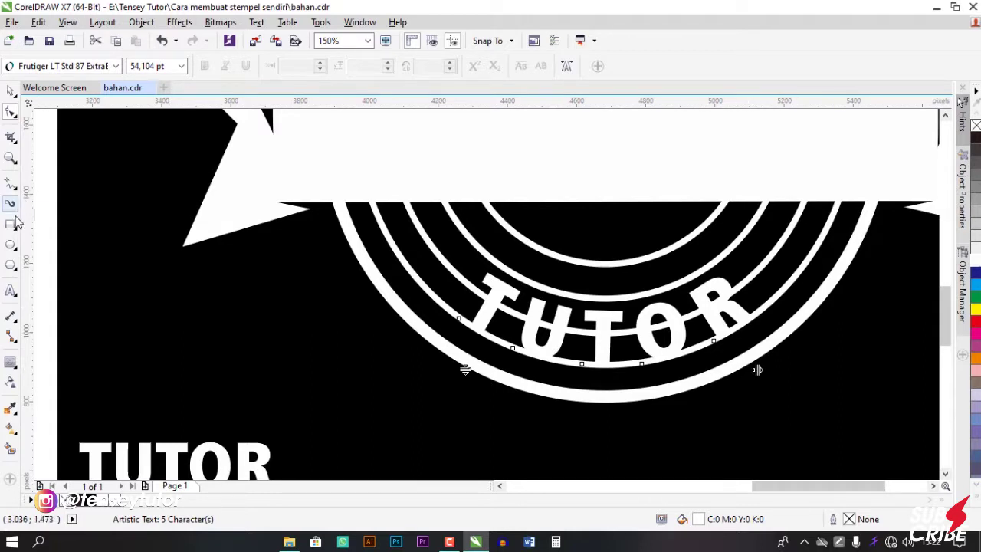
Add a one-step black outside contour of about 57 px to the curved TUTOR text, and deselect it.
click(11, 366)
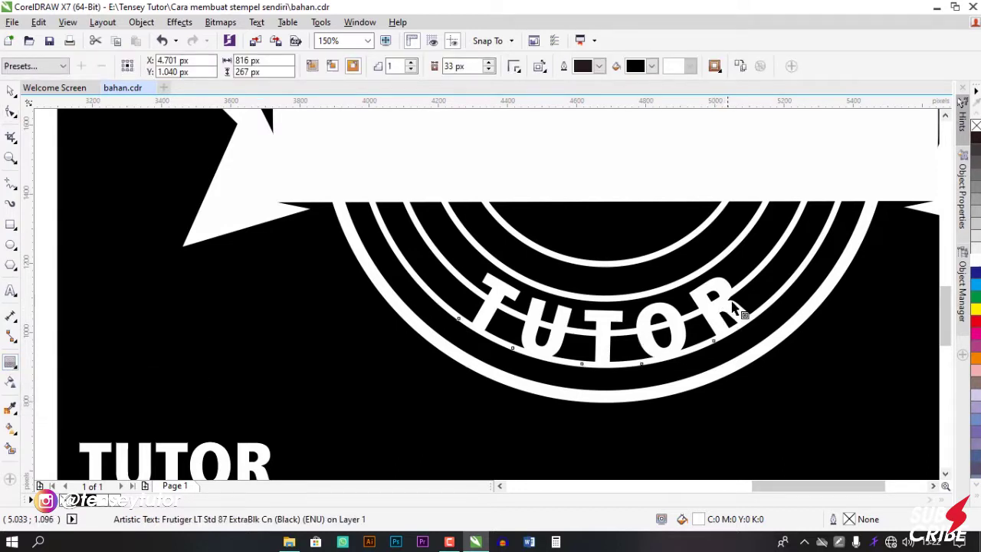
drag(723, 317, 788, 321)
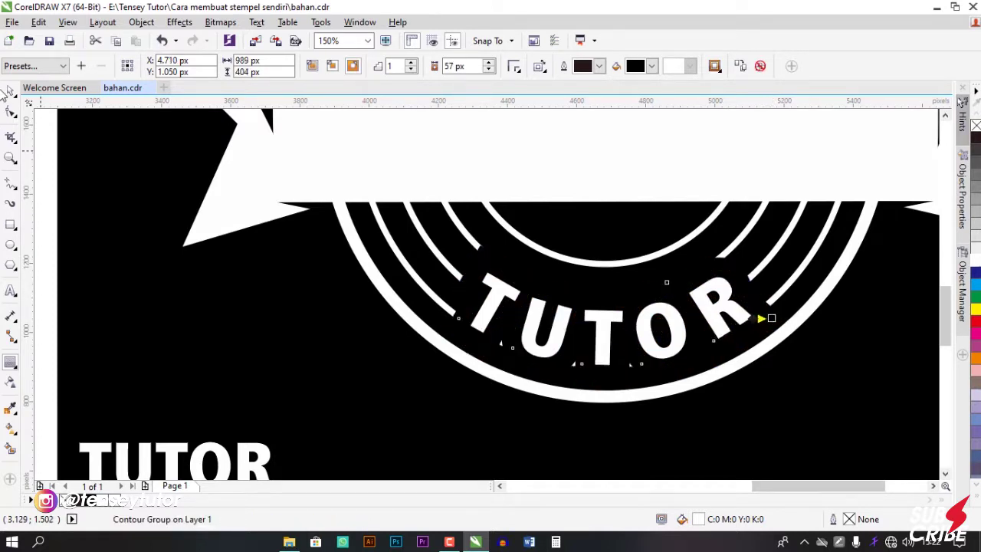
click(10, 90)
key(Escape)
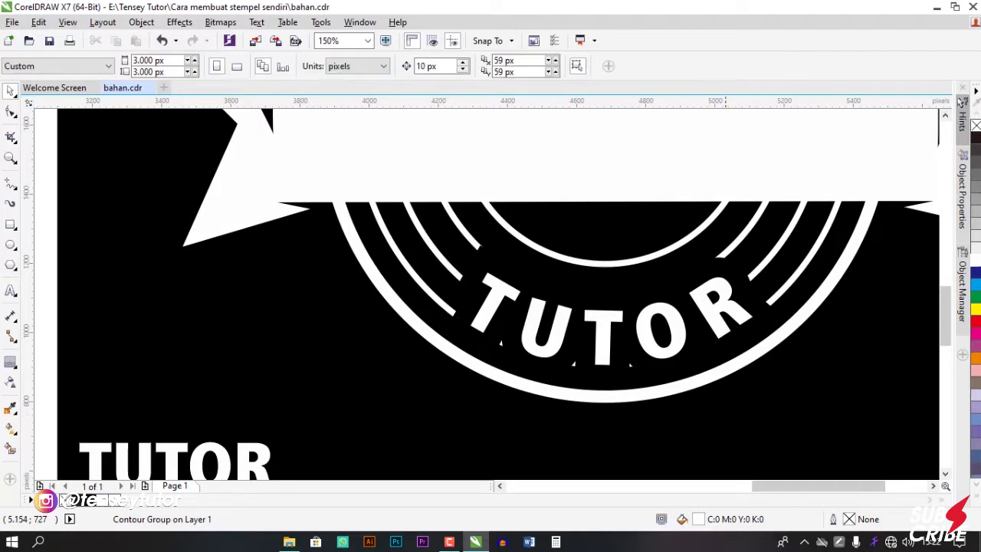
Move the TENSEY text from below to just above the remaining straight TUTOR text.
scroll(610, 310, down, 2)
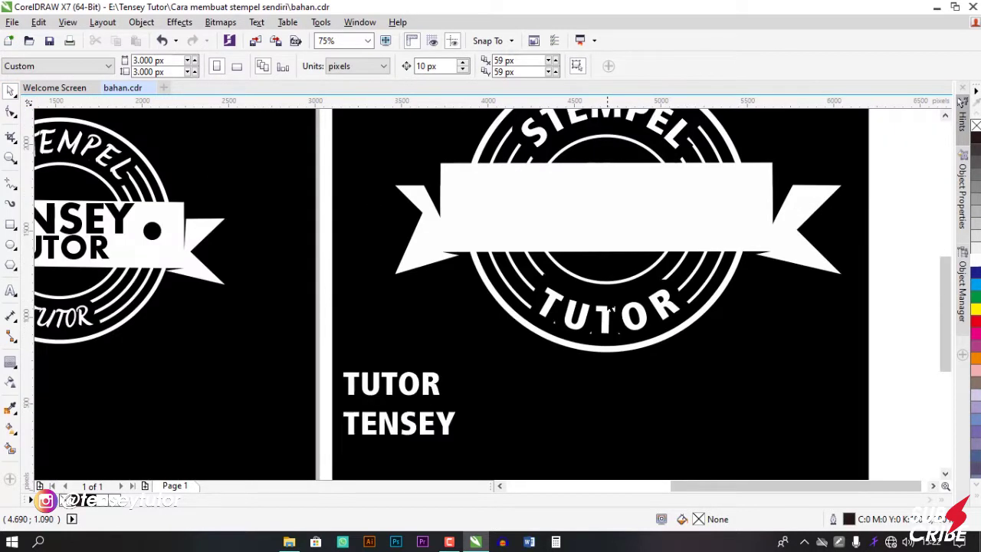
scroll(619, 282, down, 2)
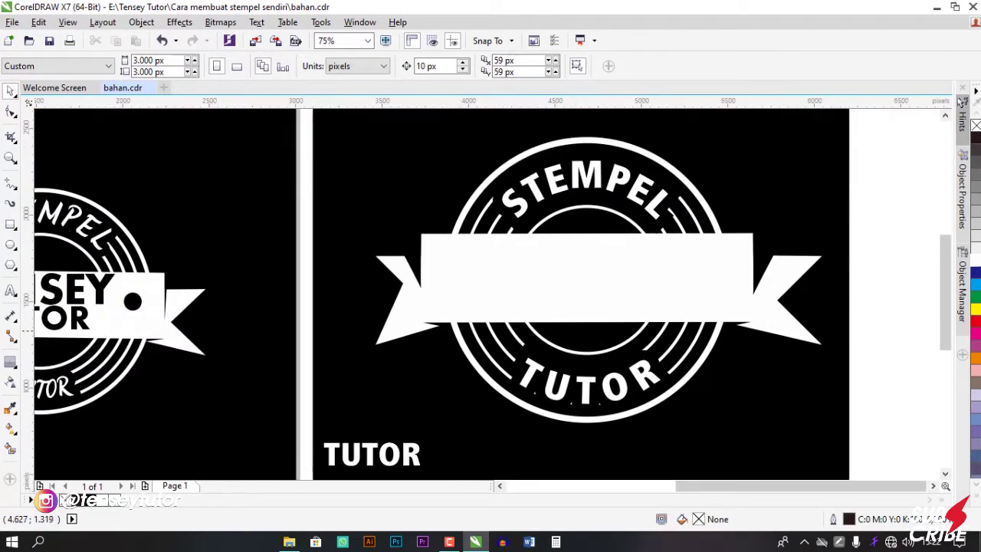
scroll(470, 408, up, 2)
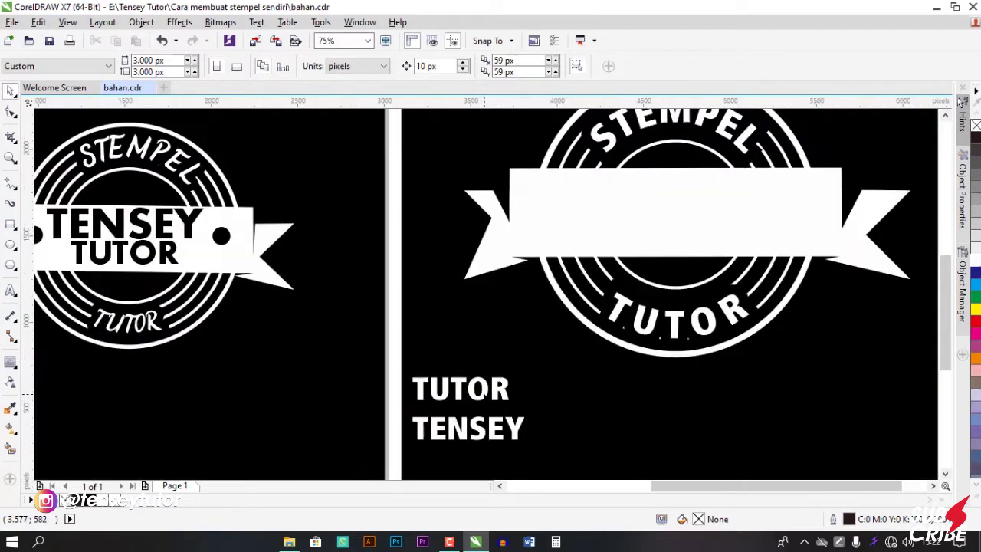
click(484, 391)
click(514, 427)
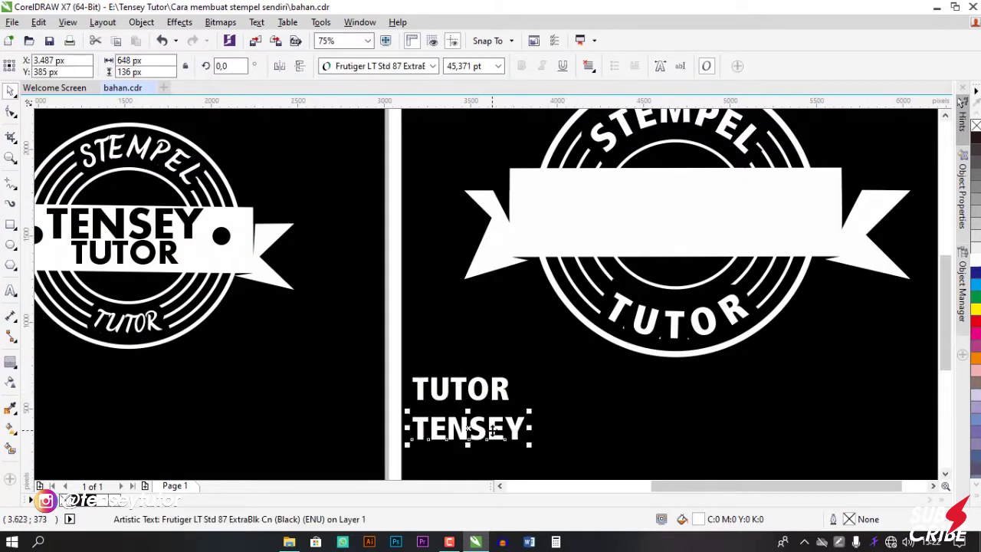
drag(514, 428, 491, 355)
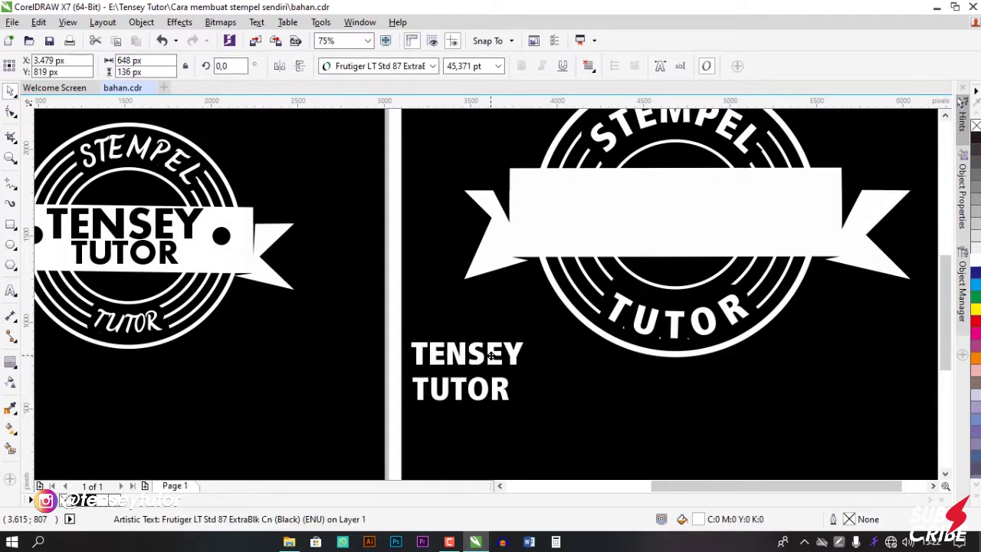
Set the TENSEY text in the GENERATION-Light font, enlarge it to about 70 pt and place it on the white banner.
click(441, 67)
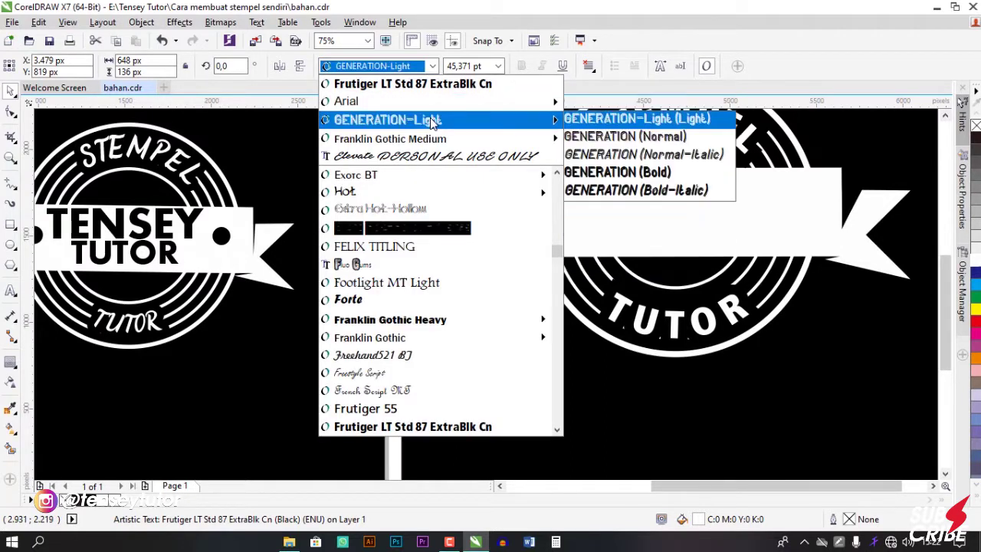
click(429, 117)
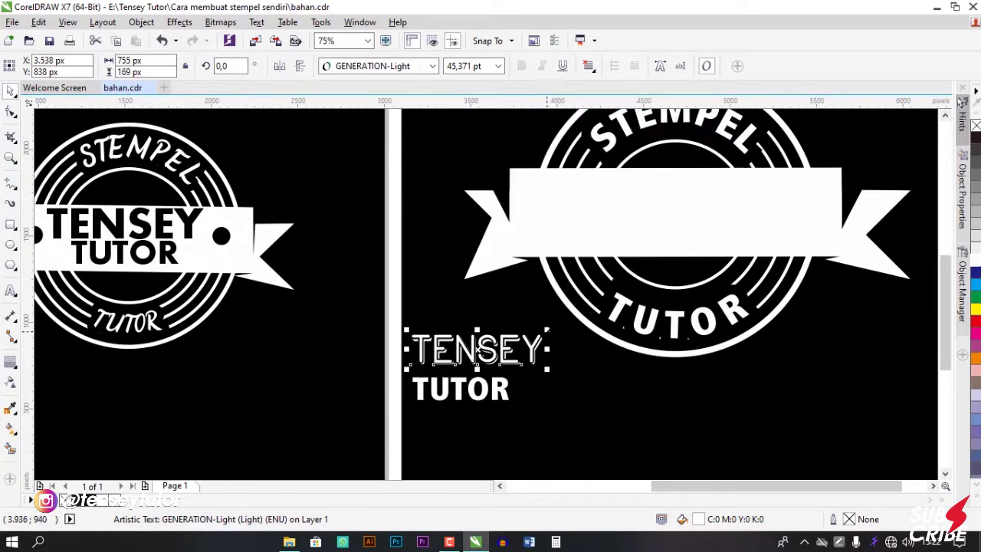
drag(548, 331, 677, 198)
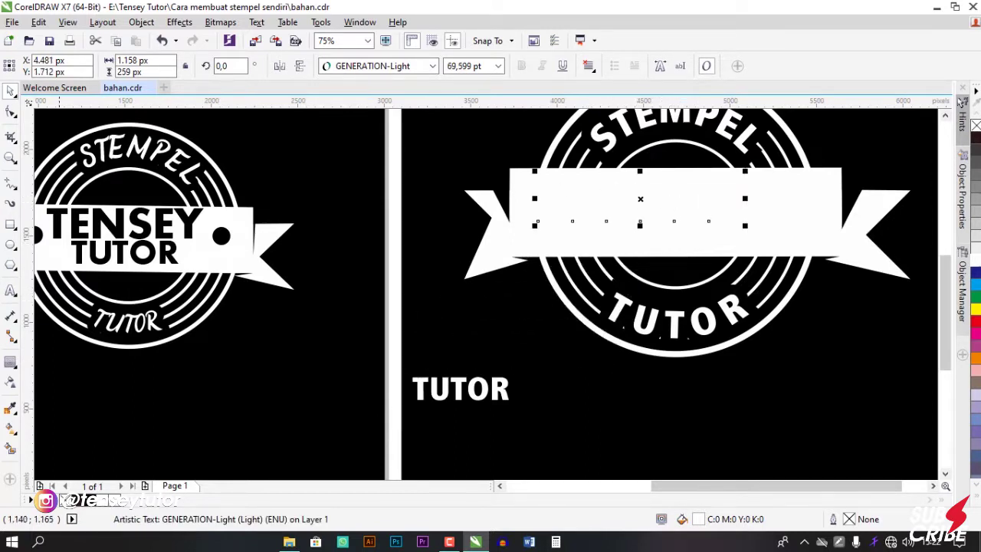
click(11, 410)
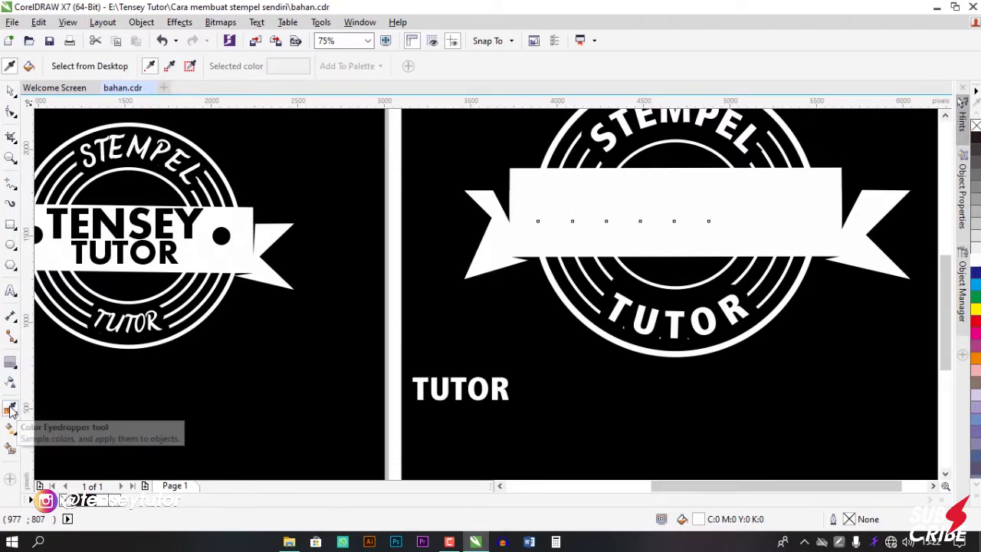
click(534, 292)
click(10, 90)
Reorder the TENSEY text to sit in front of the white banner.
click(652, 195)
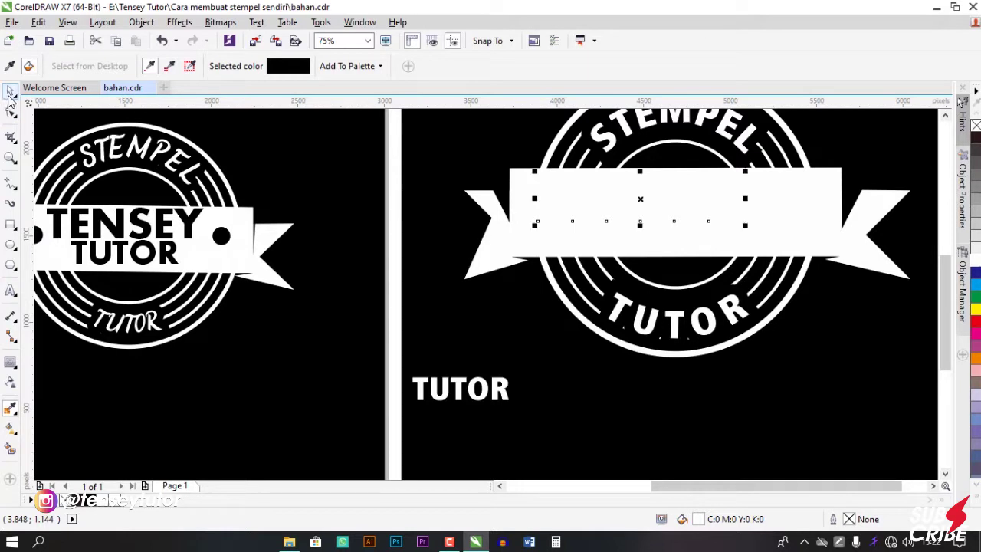
right_click(643, 197)
mouse_move(774, 386)
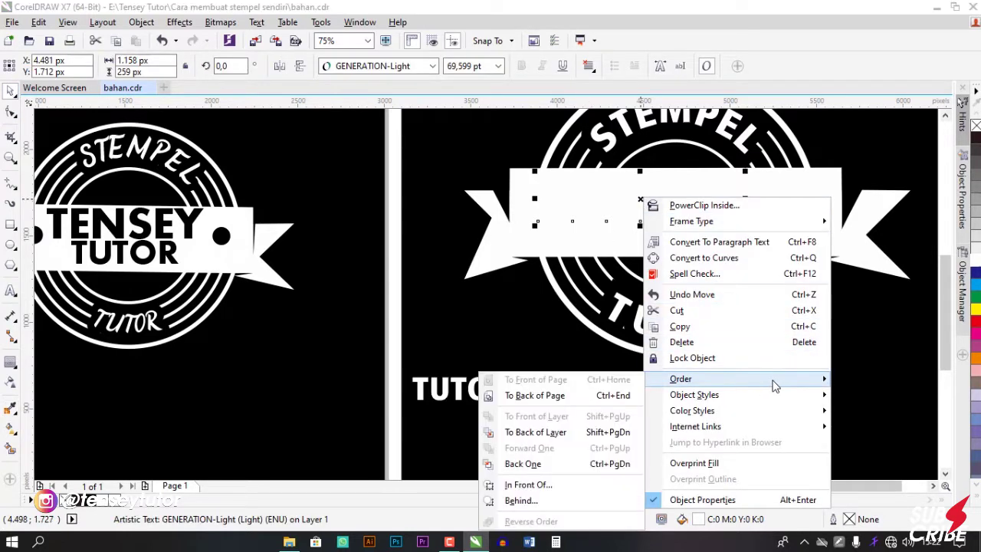
click(558, 488)
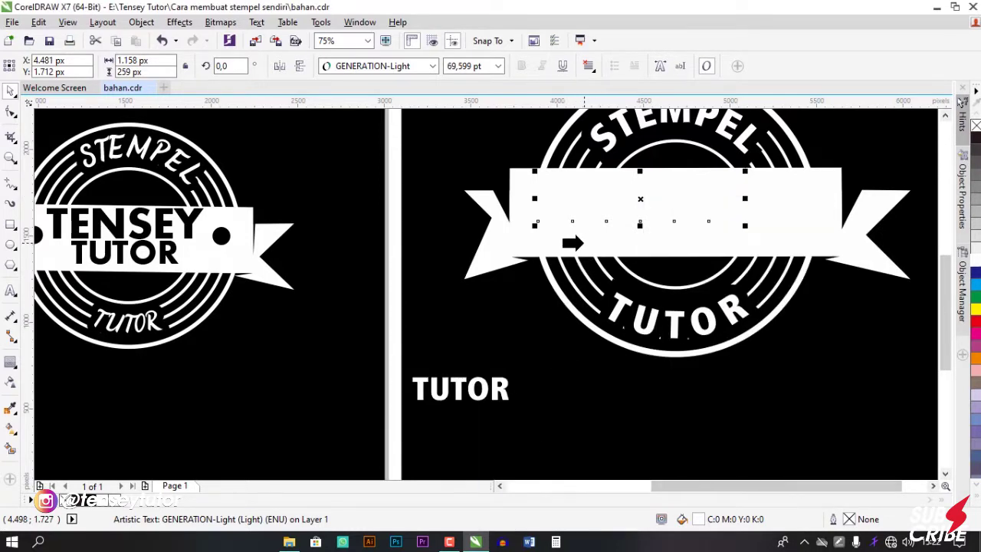
click(581, 243)
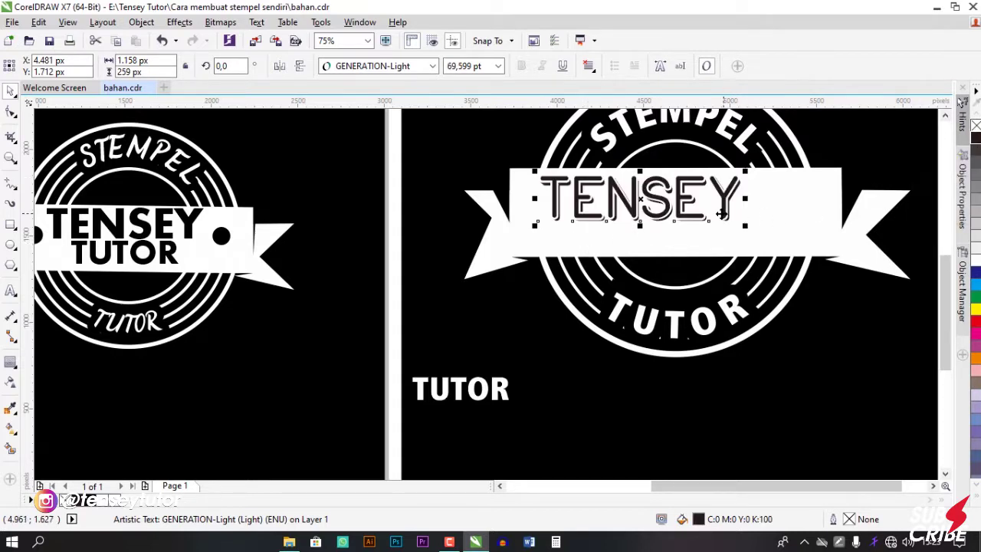
Fill the TENSEY text with black sampled from the background, and shift it sideways to the middle of the banner.
click(8, 412)
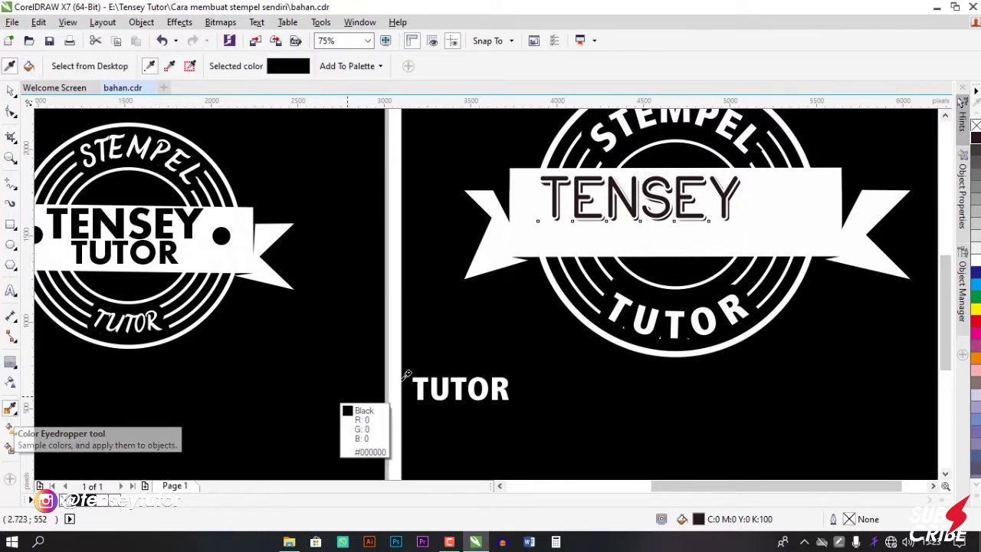
click(499, 311)
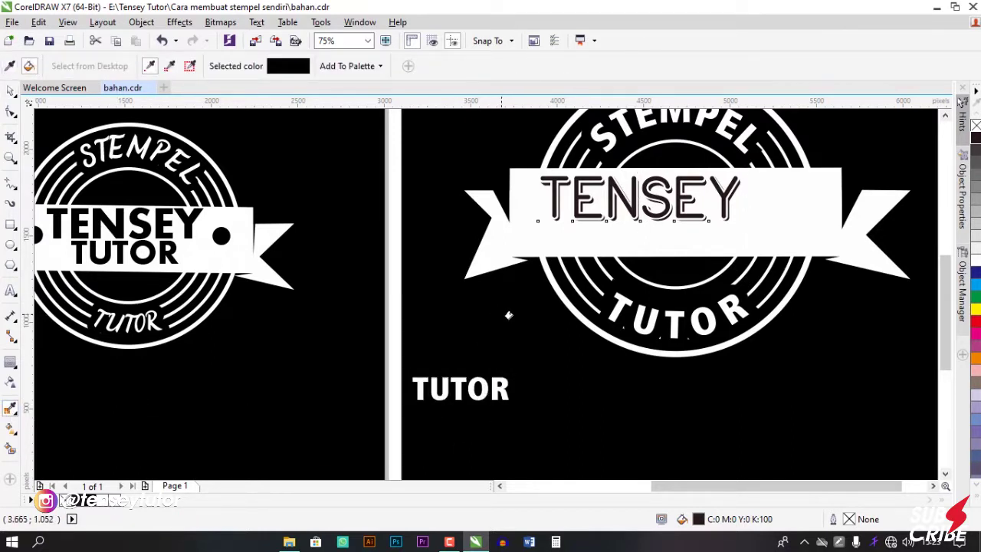
scroll(628, 207, up, 4)
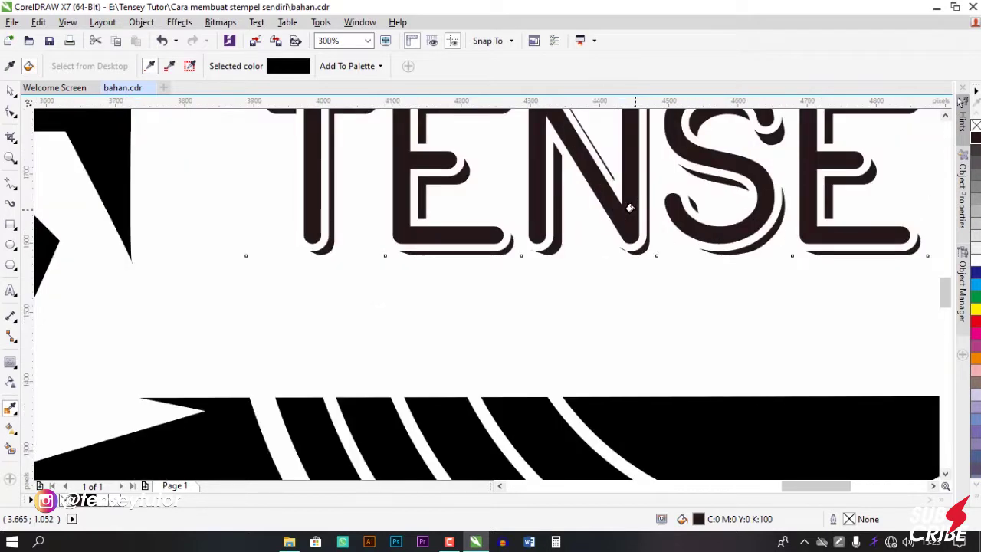
click(627, 222)
scroll(627, 221, down, 4)
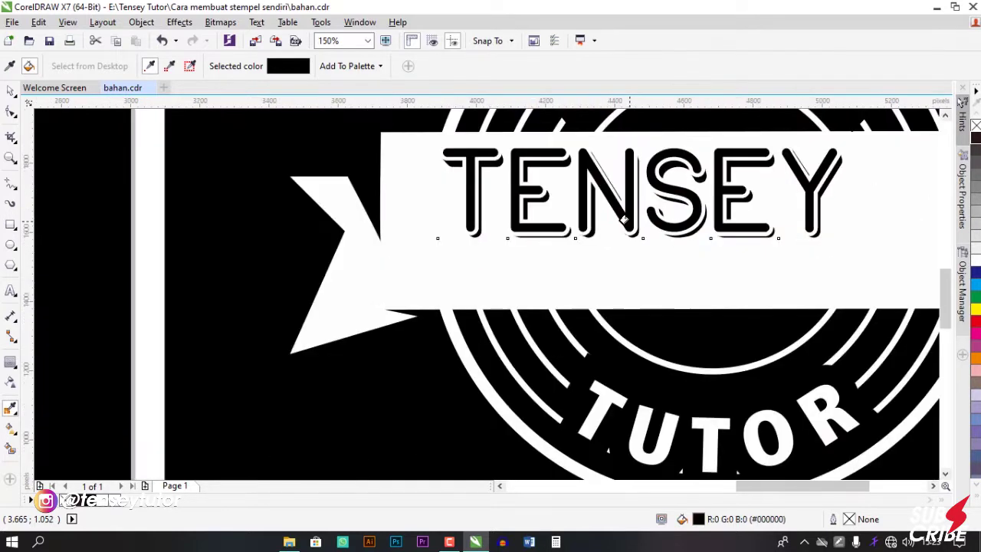
click(11, 91)
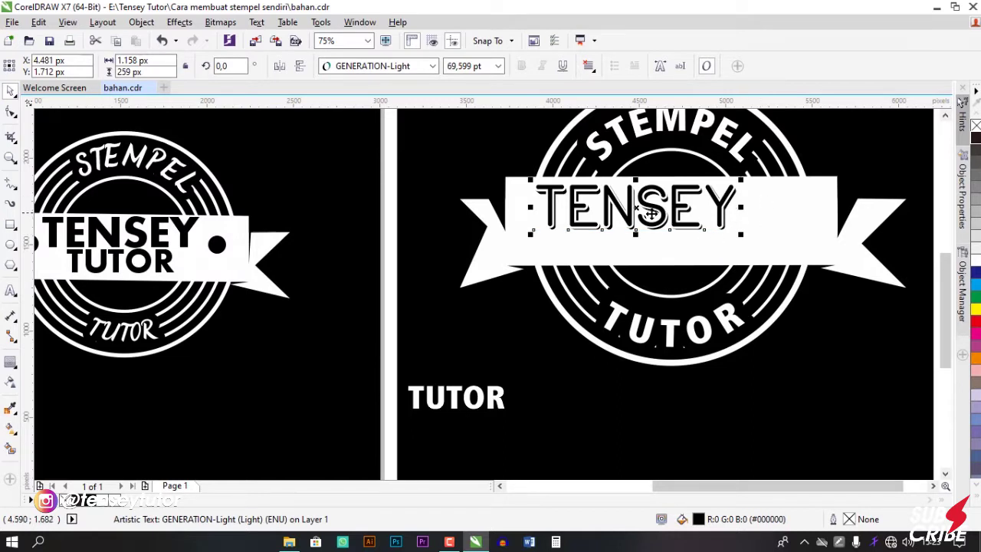
drag(637, 207, 666, 210)
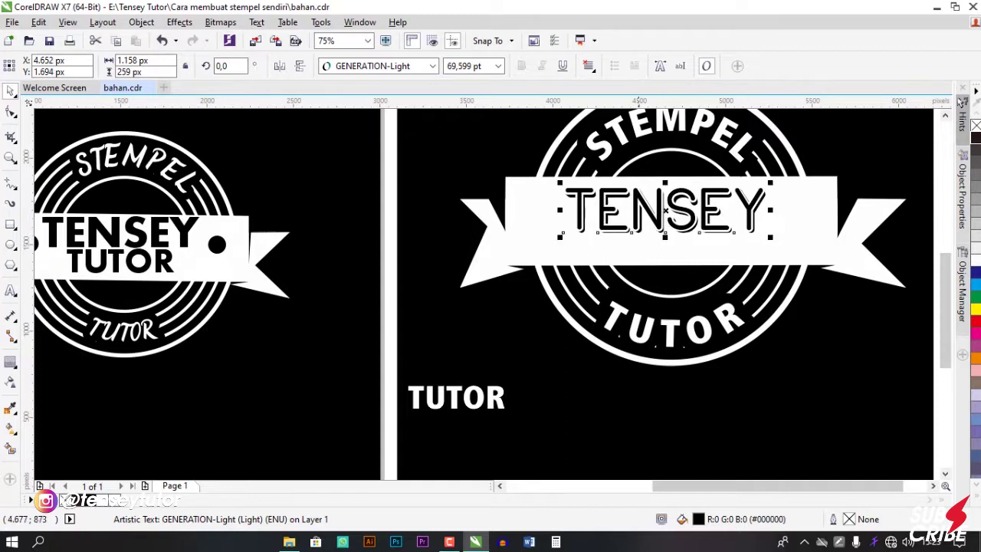
Set the remaining straight TUTOR text below the stamp in the AvantGarde-Demi font.
key(Escape)
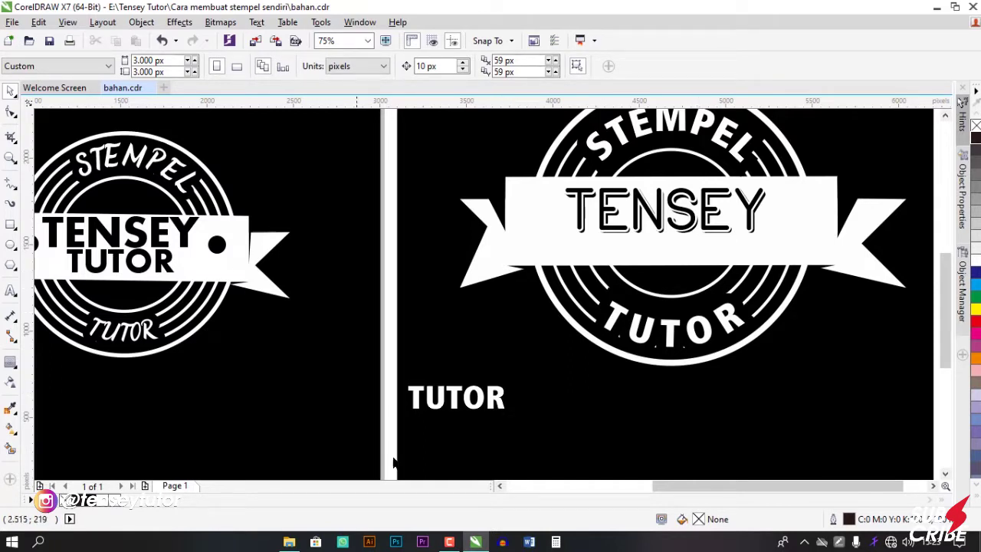
click(456, 397)
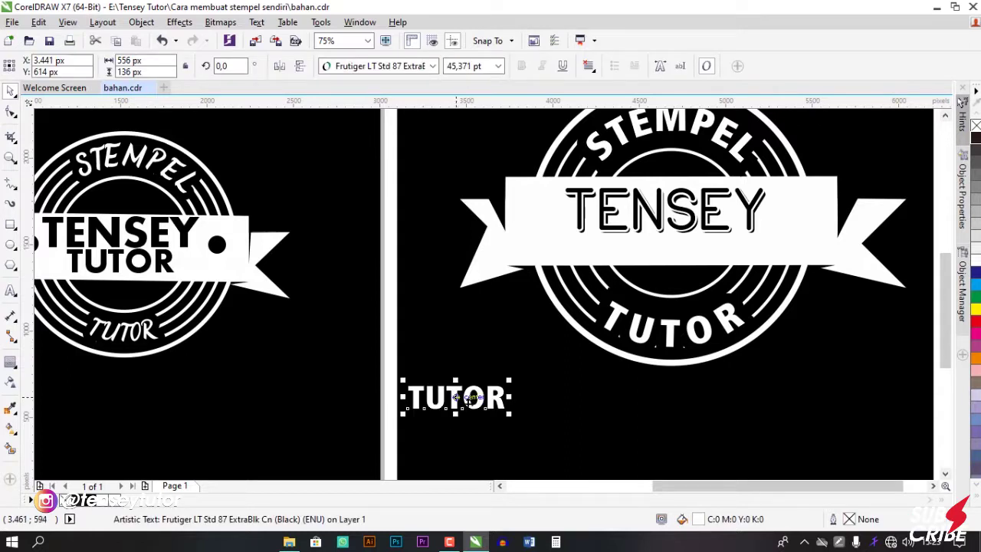
click(429, 67)
click(433, 67)
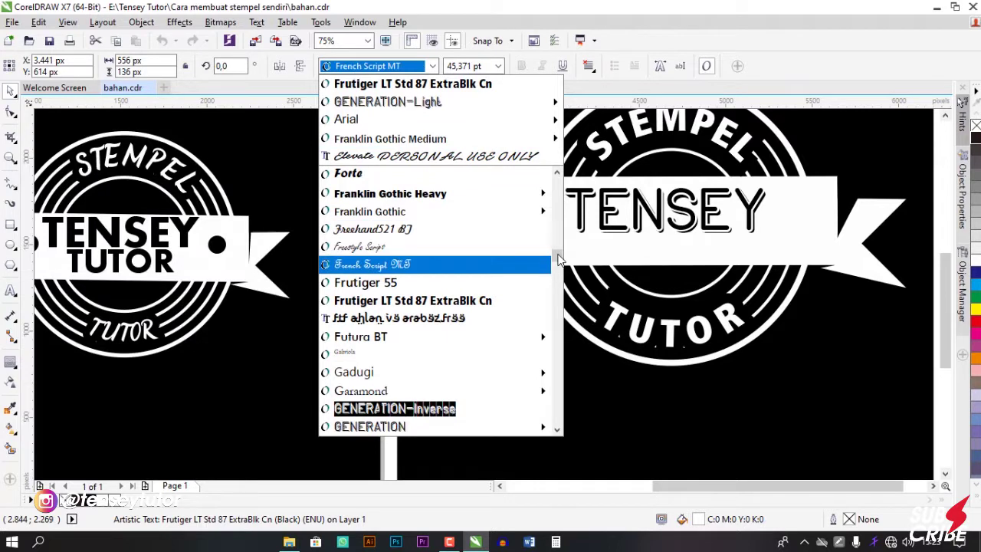
scroll(558, 261, up, 12)
scroll(558, 229, down, 3)
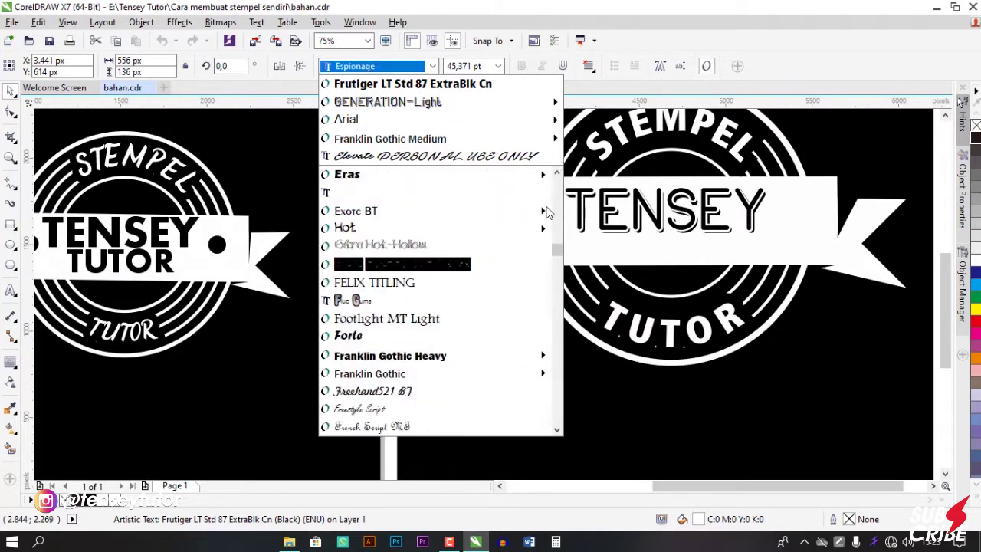
scroll(557, 199, up, 15)
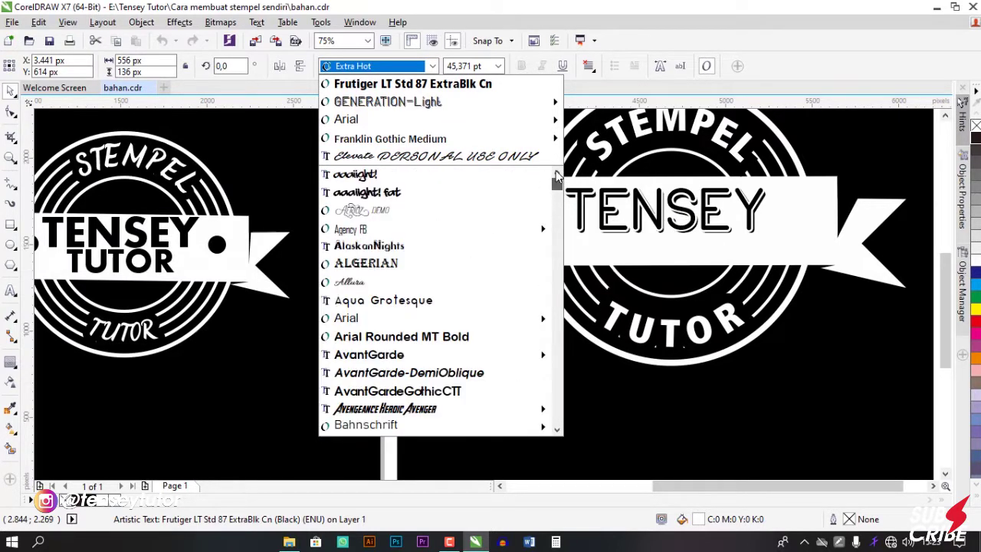
mouse_move(408, 358)
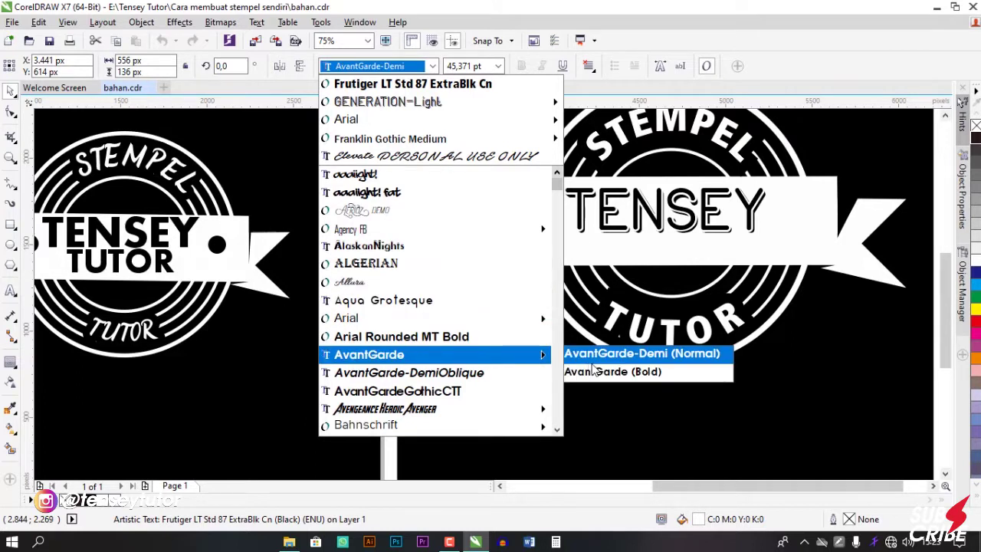
click(570, 354)
Move the straight TUTOR text onto the white banner just beneath TENSEY and fill it with black.
drag(498, 406, 595, 354)
drag(529, 349, 686, 256)
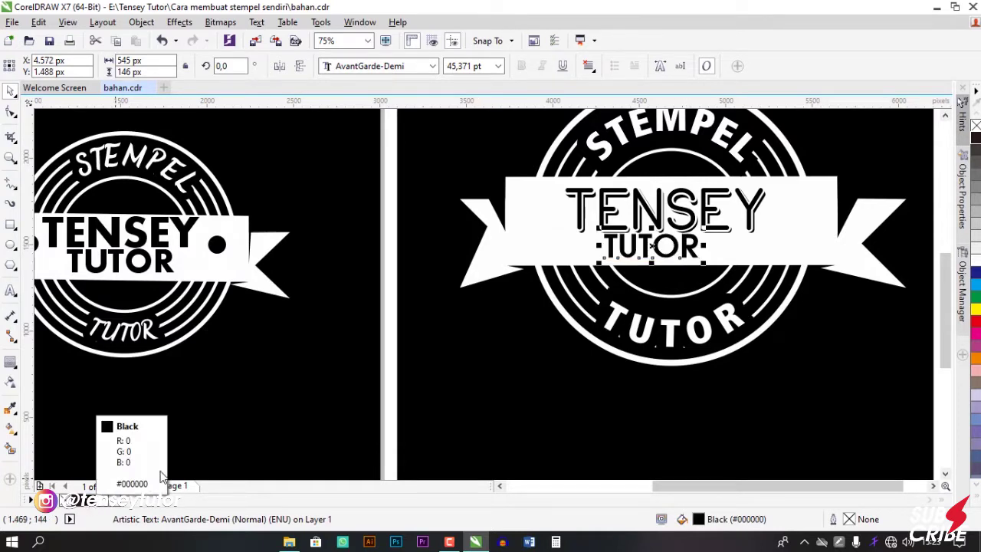
scroll(684, 241, up, 2)
scroll(695, 248, up, 2)
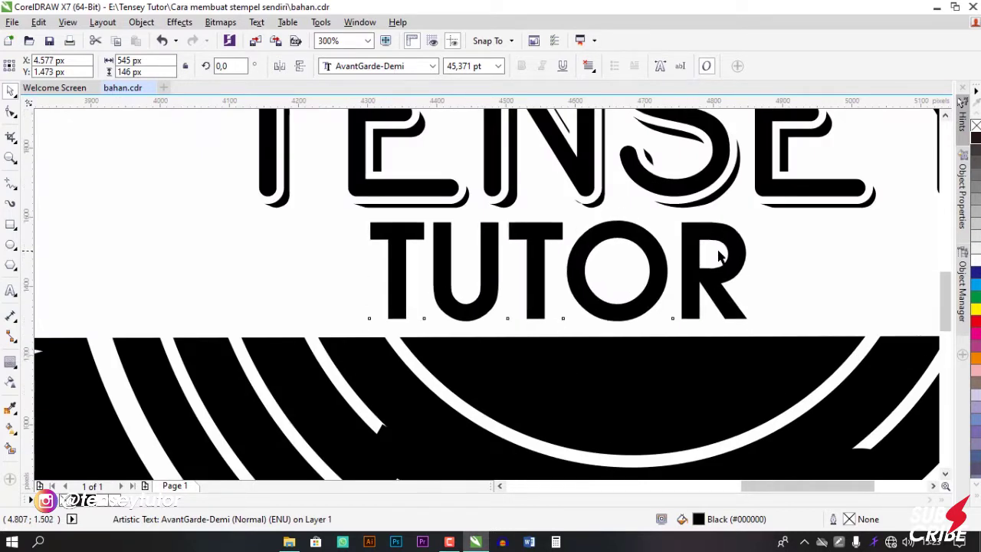
Widen the letter spacing of the banner's TUTOR text until the word spans about 995 px.
scroll(723, 252, down, 2)
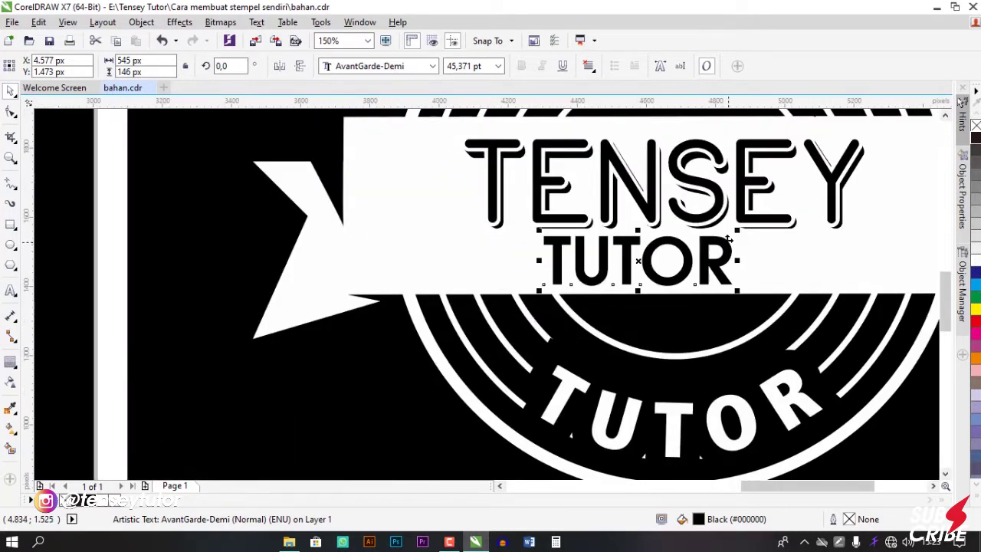
click(11, 113)
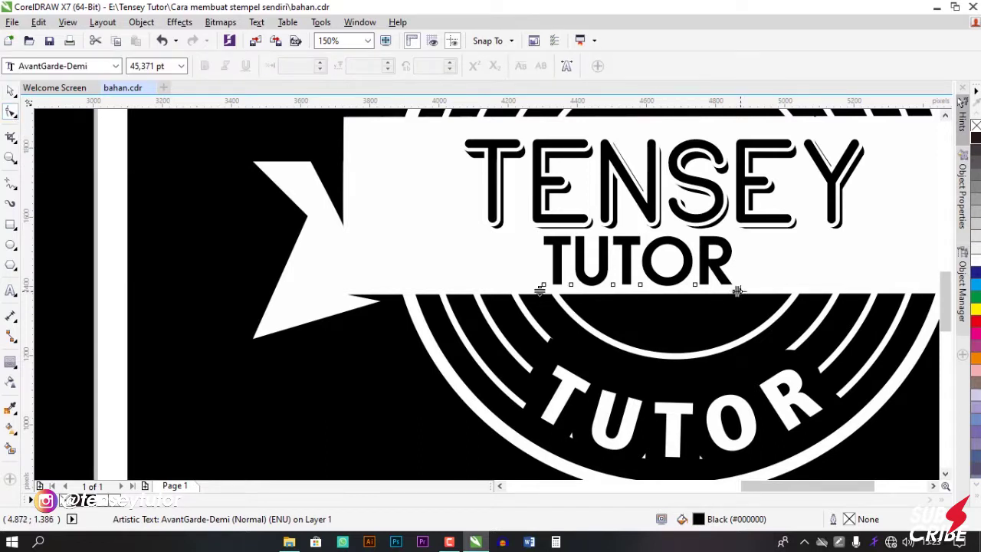
drag(737, 290, 886, 289)
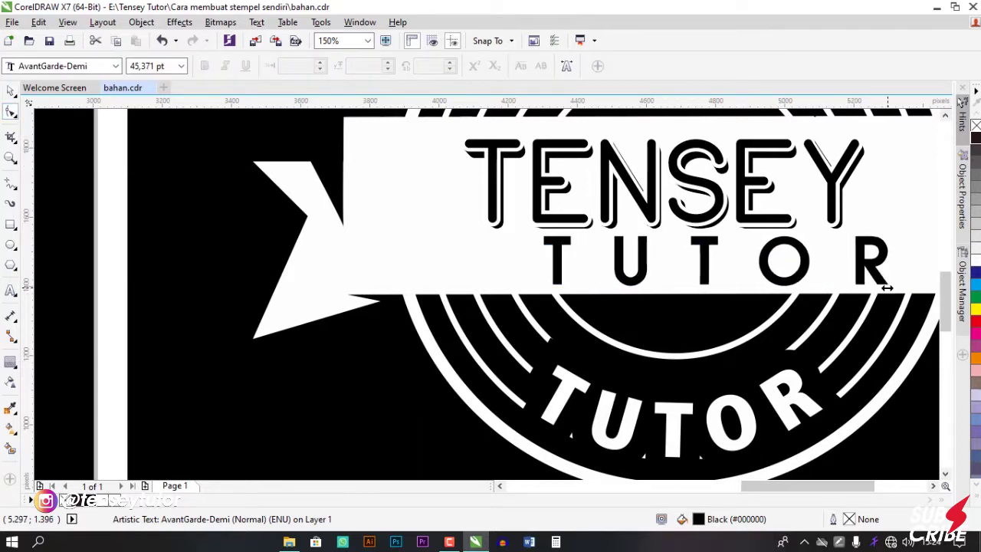
click(11, 91)
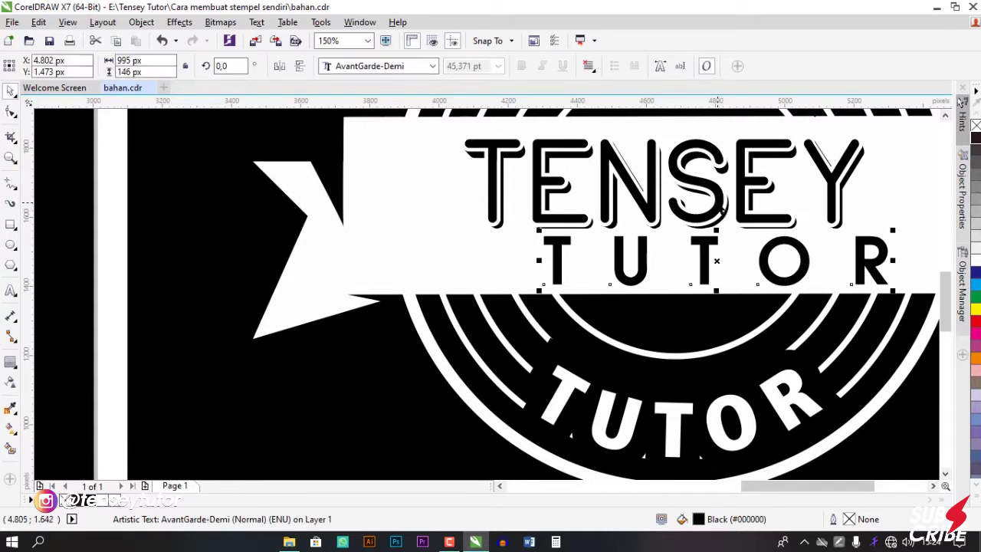
Open the Align and Distribute options and center the banner's TUTOR text horizontally on the TENSEY text.
shift+click(724, 205)
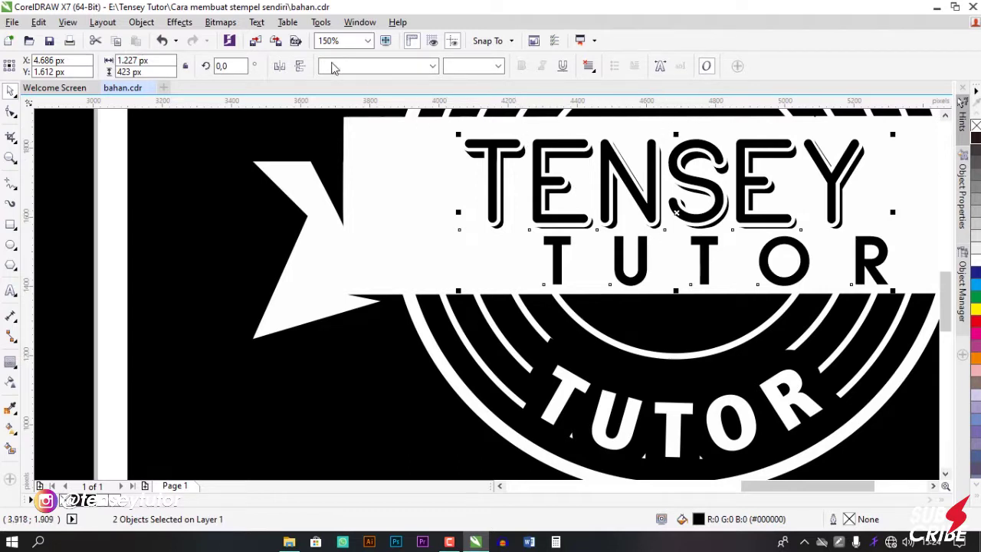
click(359, 23)
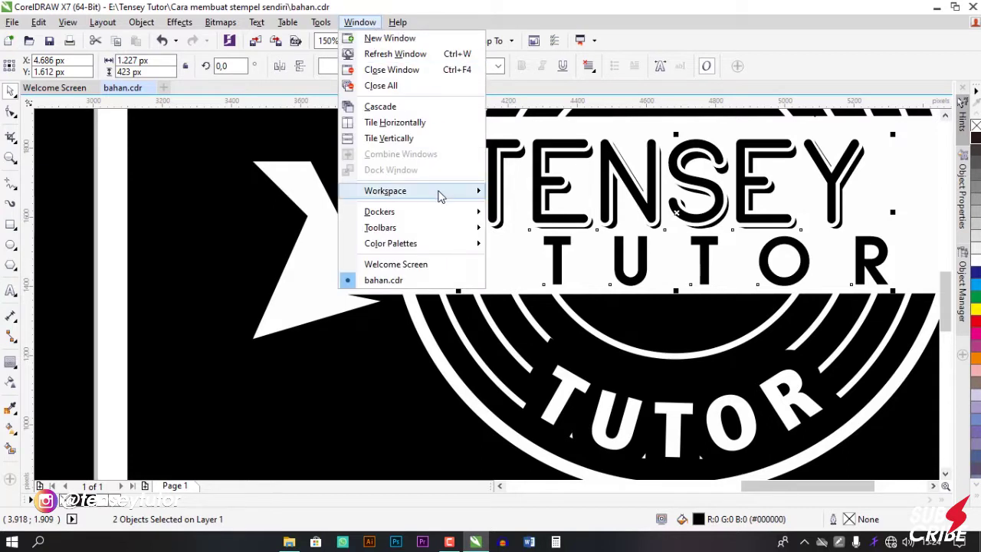
mouse_move(451, 212)
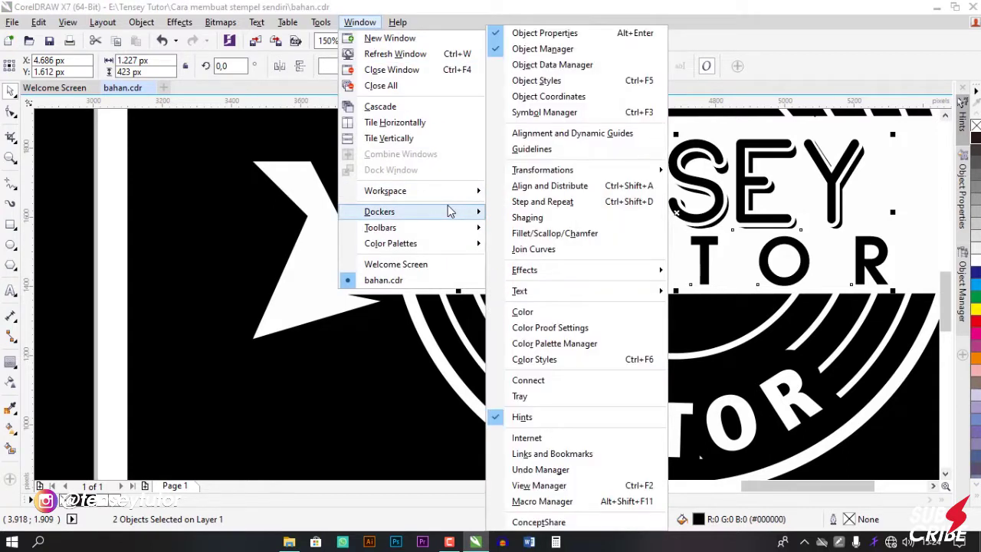
click(561, 192)
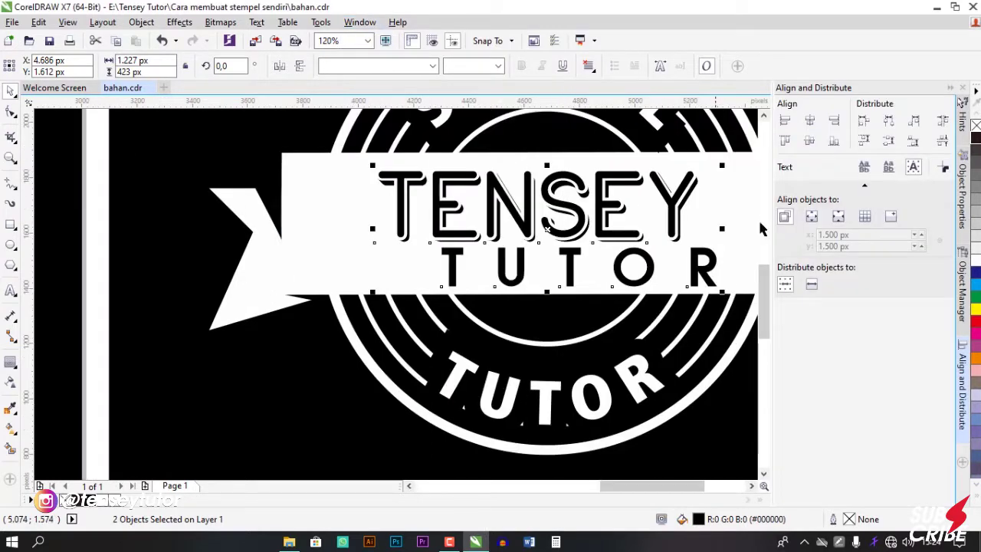
click(810, 121)
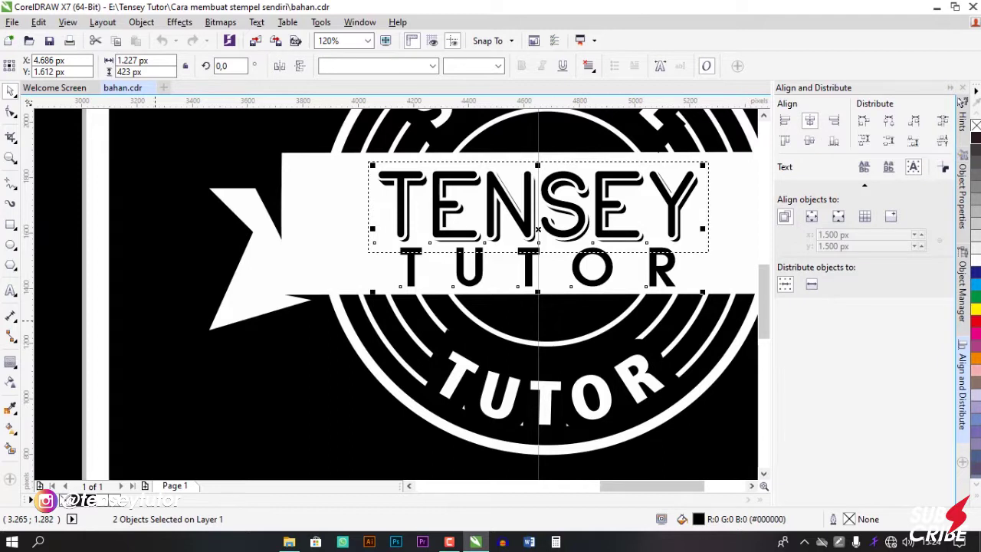
key(Escape)
Spread the letters of the banner's TUTOR text further, to a total width of about 1,100 px.
scroll(551, 237, down, 2)
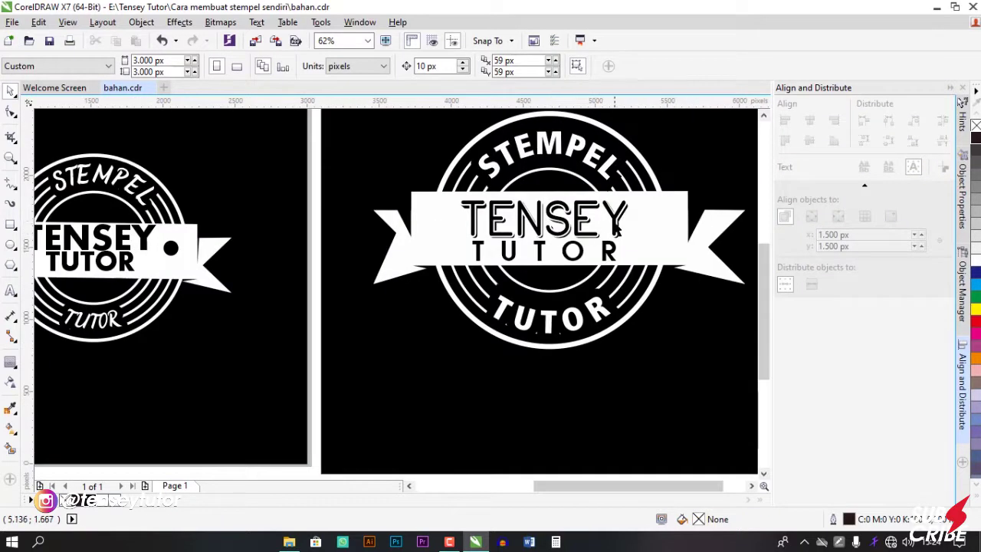
drag(616, 226, 528, 259)
scroll(542, 276, up, 2)
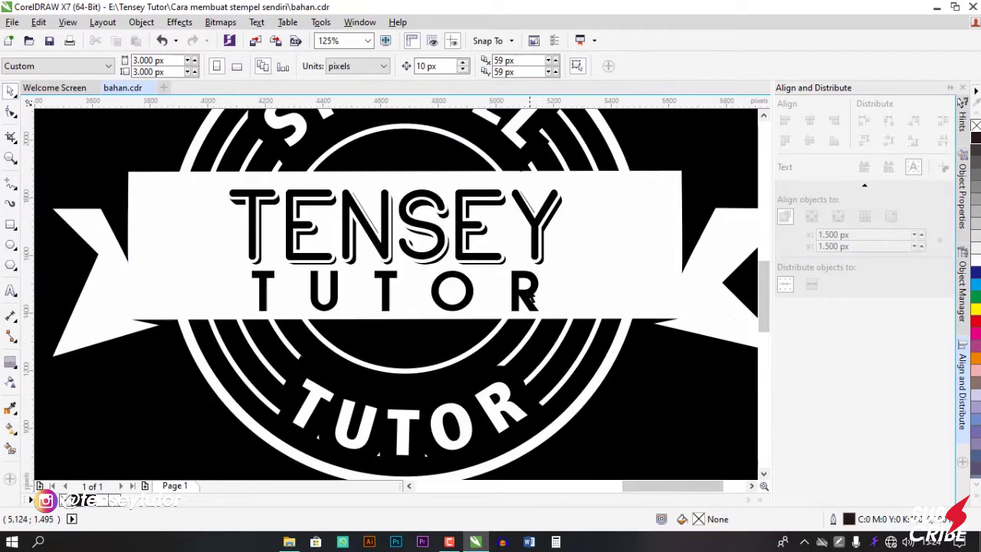
click(542, 276)
click(10, 112)
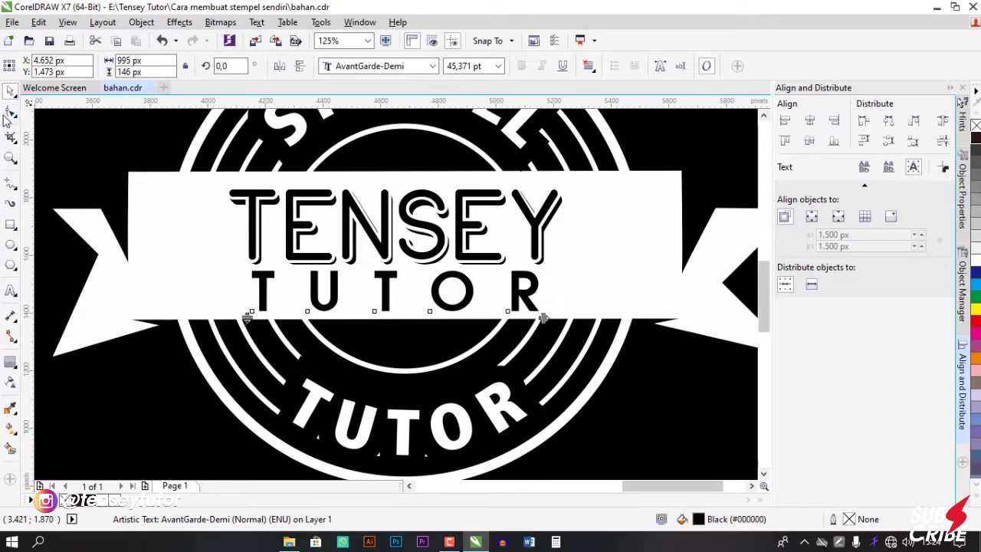
drag(543, 318, 575, 318)
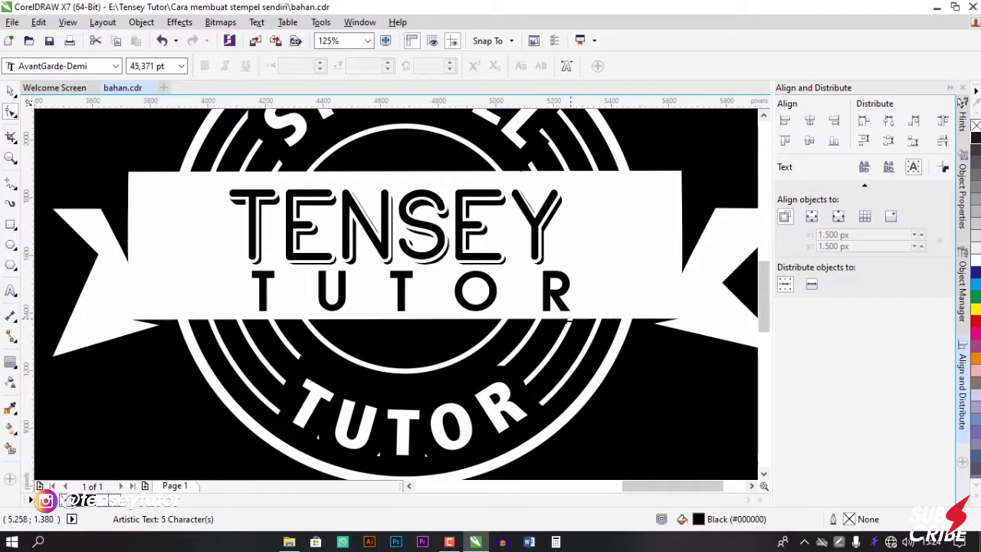
click(8, 92)
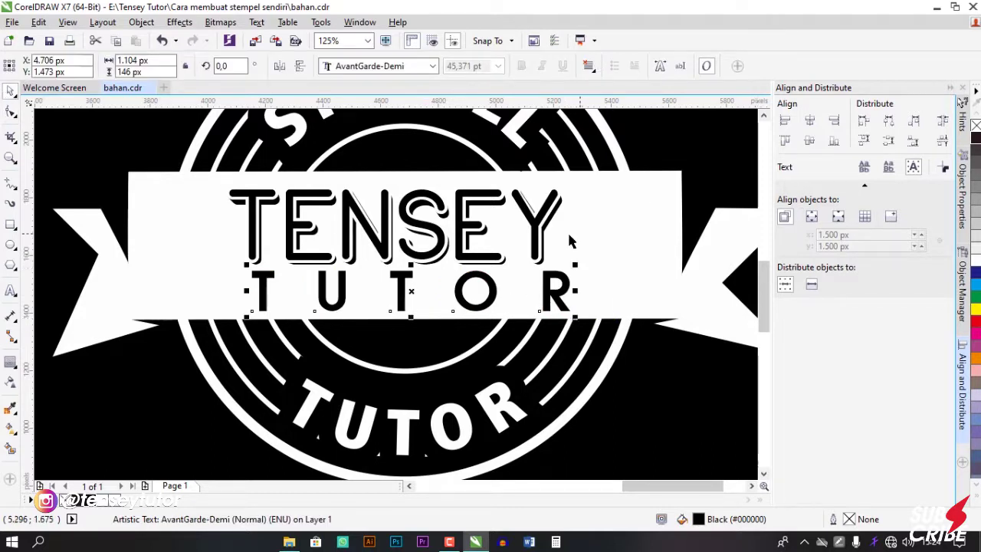
Re-center the widened TUTOR text horizontally under TENSEY.
shift+click(398, 222)
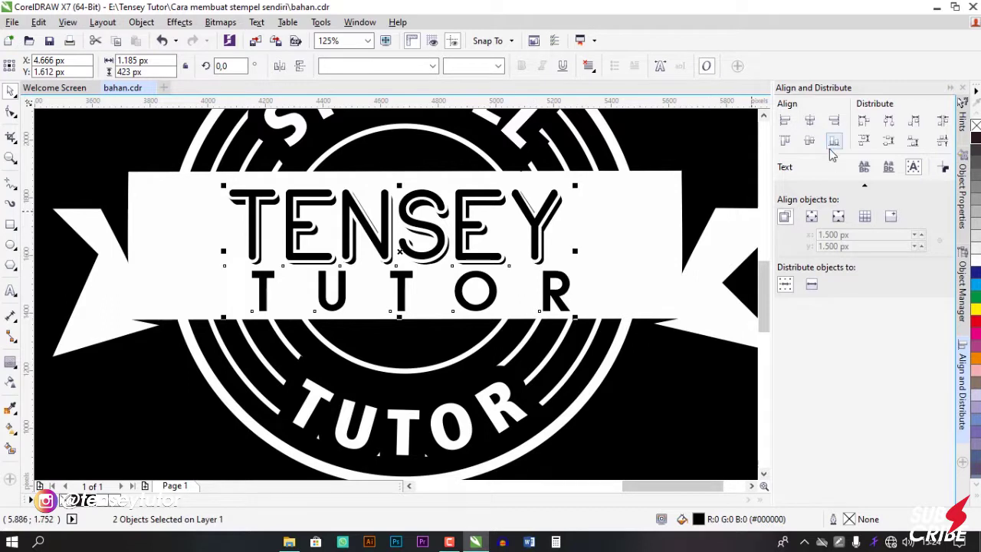
click(809, 121)
key(Escape)
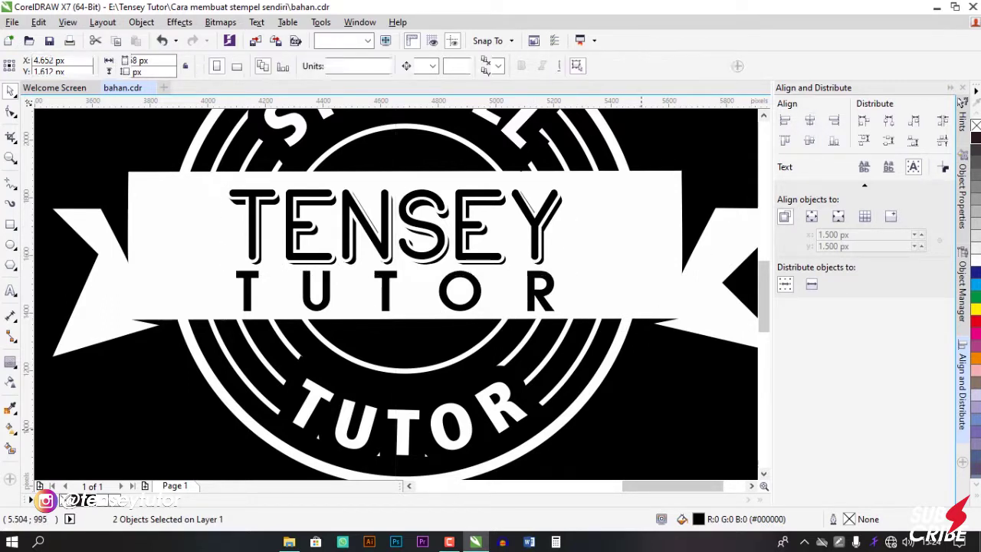
Draw a small circle about 128 px wide and 123 px high on the banner, left of the TENSEY text.
scroll(536, 297, down, 2)
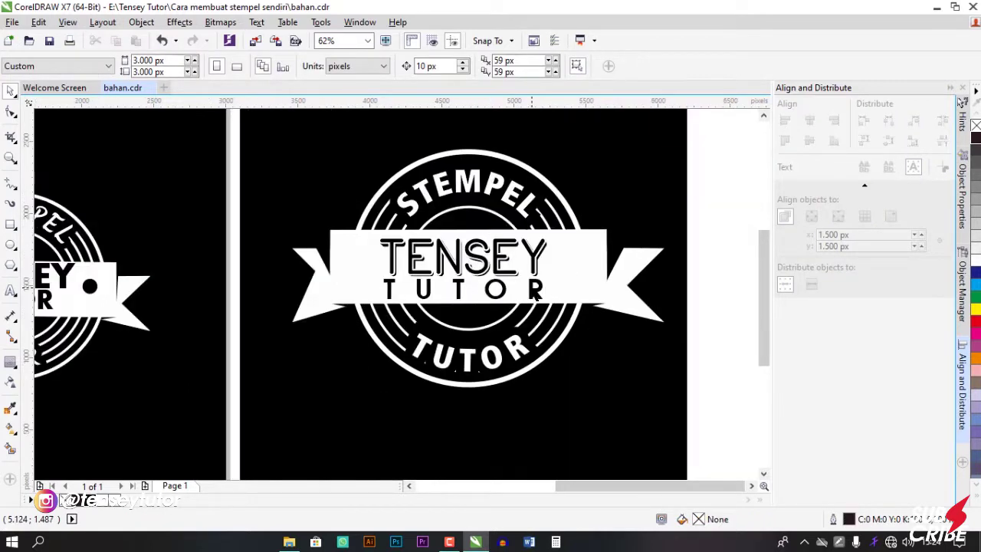
scroll(537, 299, up, 1)
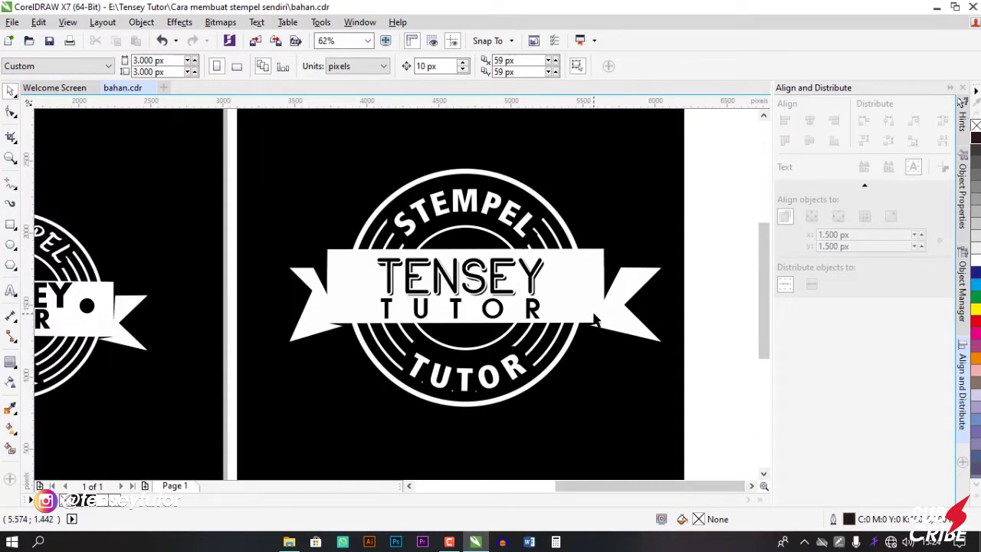
click(12, 244)
scroll(366, 282, up, 2)
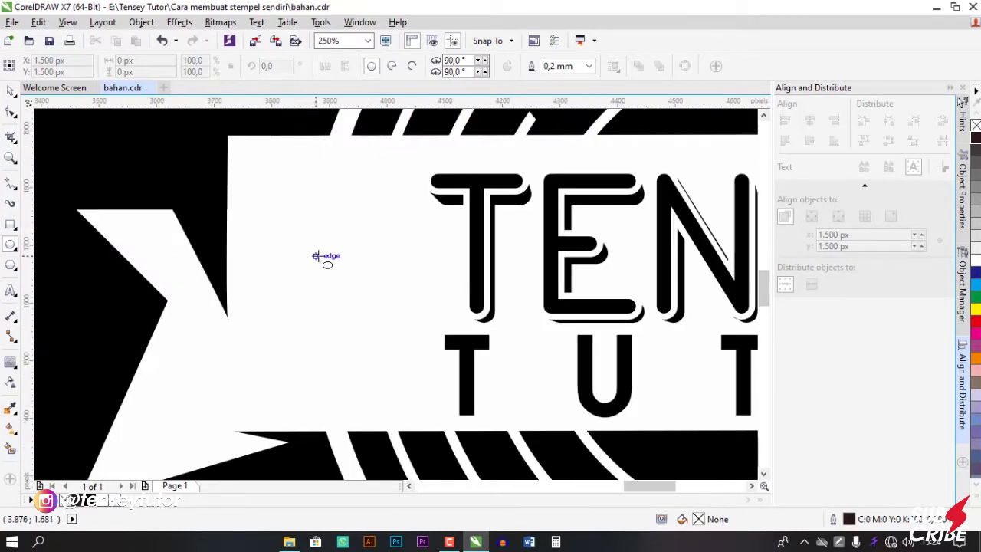
drag(314, 255, 391, 331)
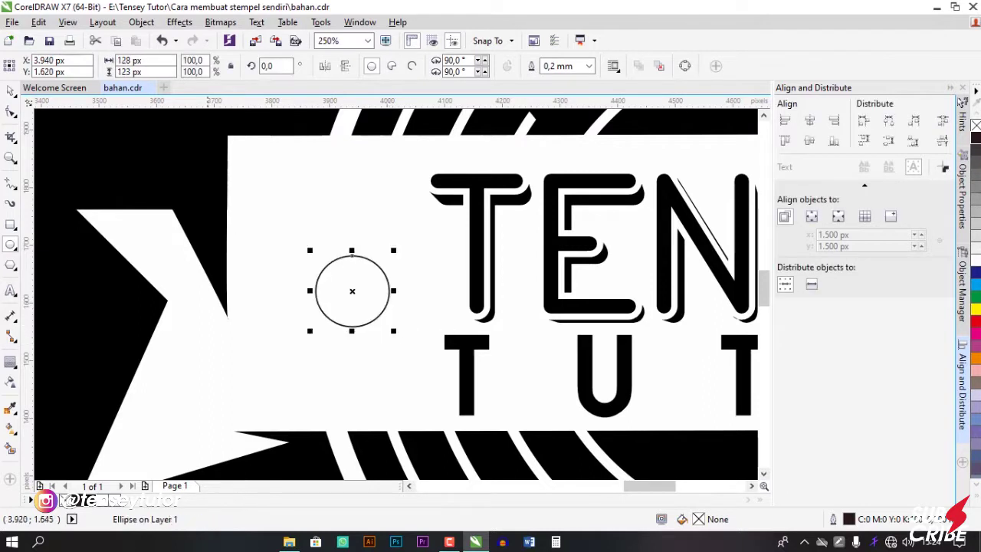
click(11, 93)
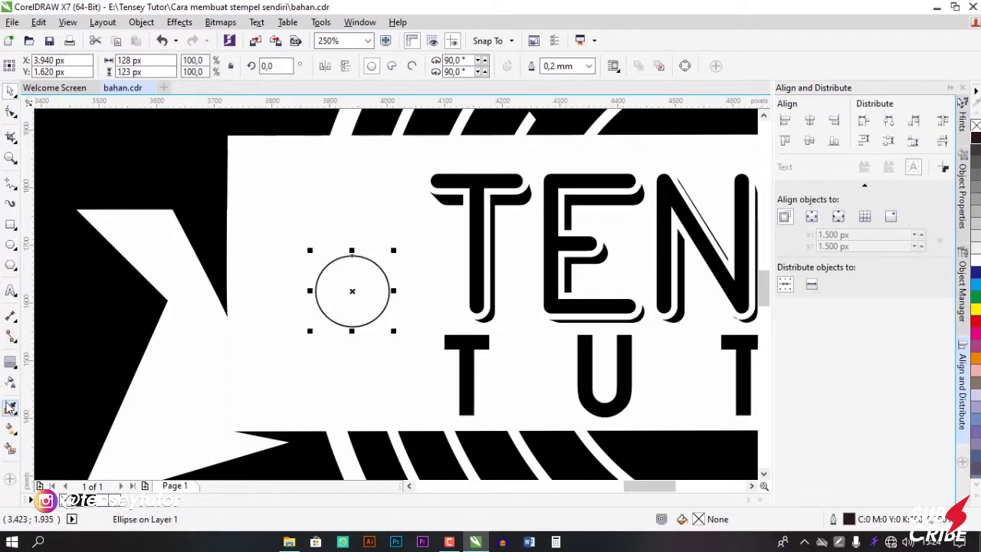
Fill the small circle on the banner with black sampled from the background.
click(10, 409)
click(169, 167)
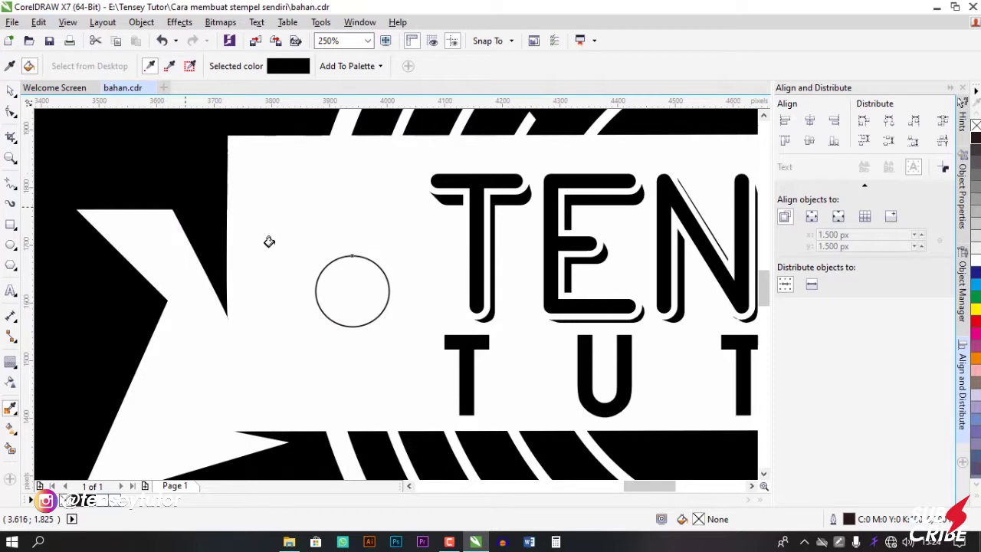
click(341, 319)
click(10, 92)
Duplicate the black circle horizontally to the banner's opposite end, right of the TENSEY text.
scroll(399, 249, down, 2)
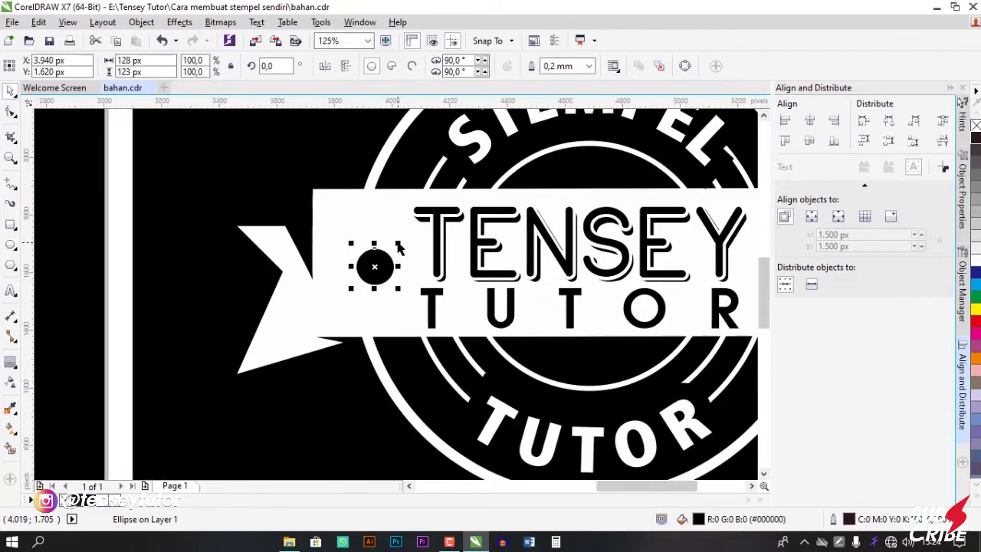
scroll(374, 273, down, 2)
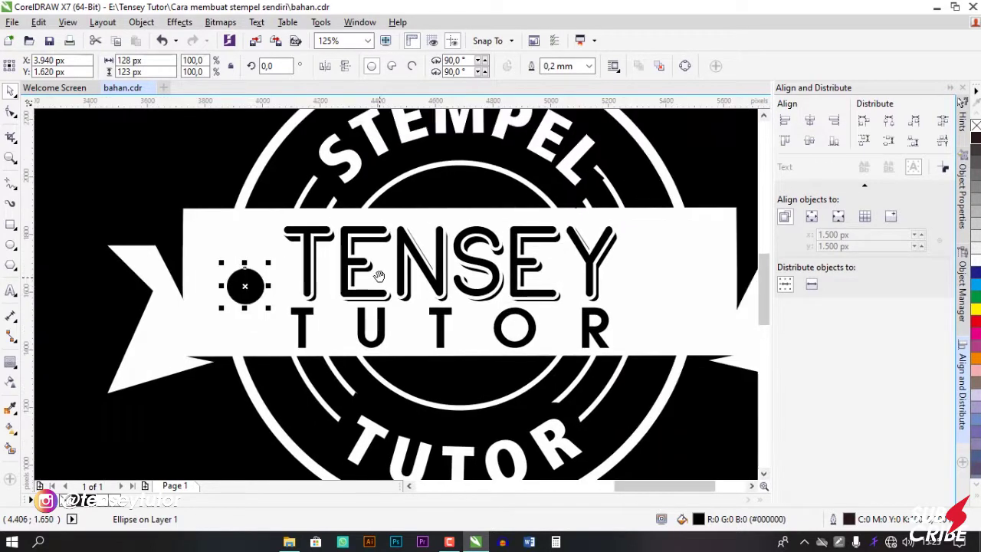
drag(312, 280, 515, 281)
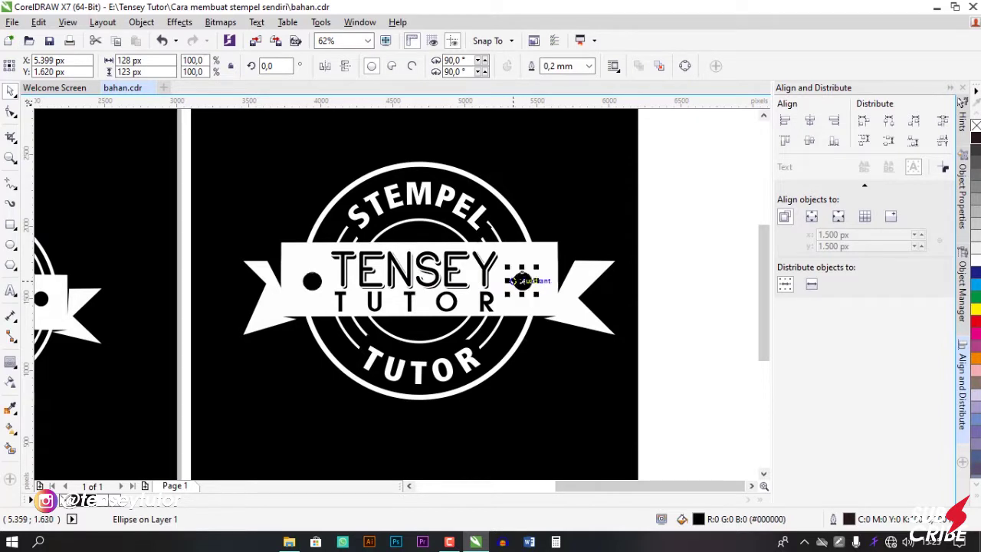
click(669, 296)
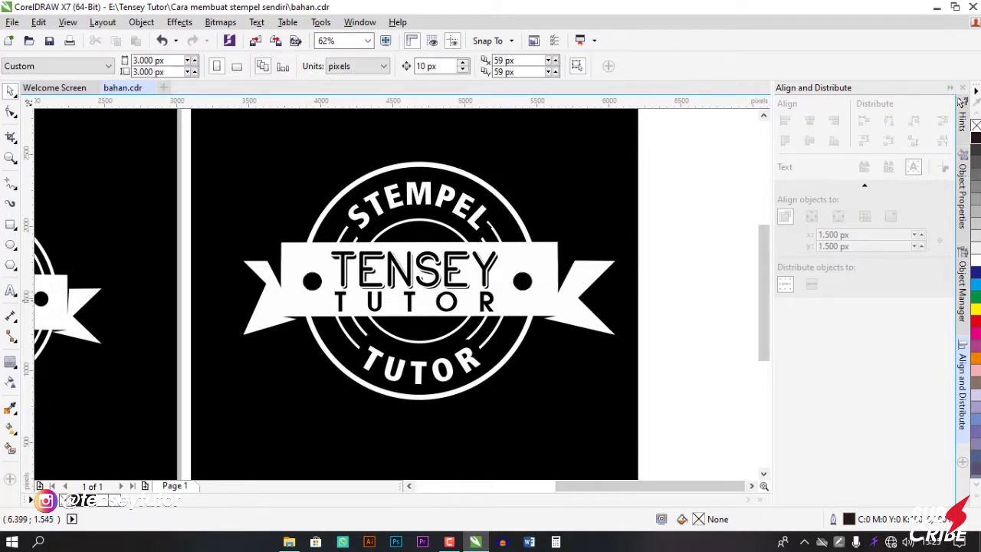
Move the TENSEY and TUTOR banner texts together about 20 px to the right, centering them between the two black dots.
click(459, 303)
shift+click(457, 305)
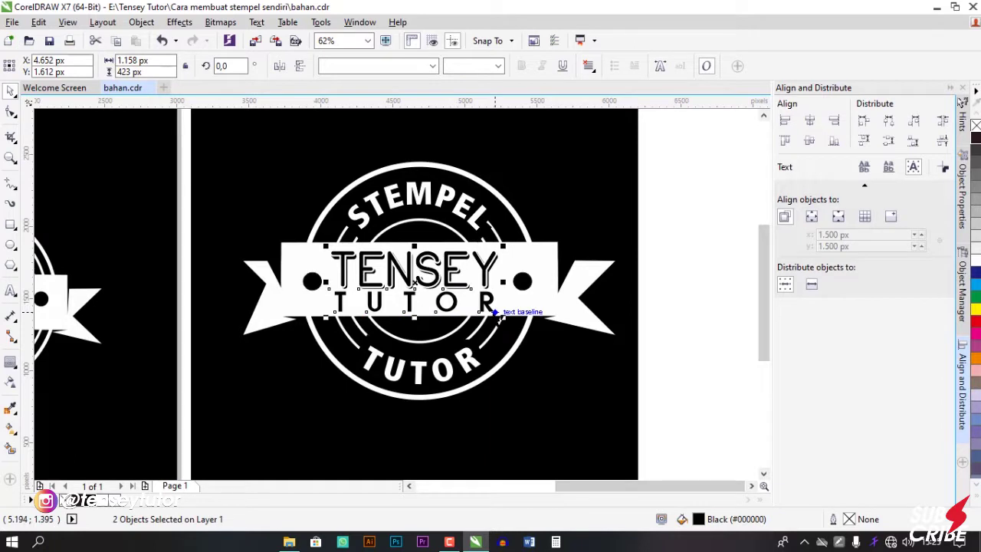
drag(495, 311, 494, 311)
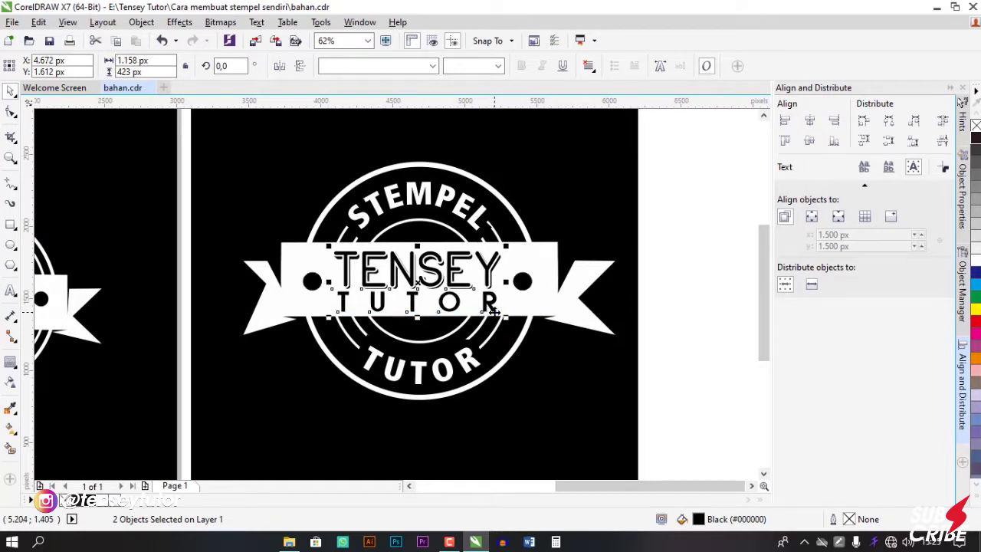
click(669, 305)
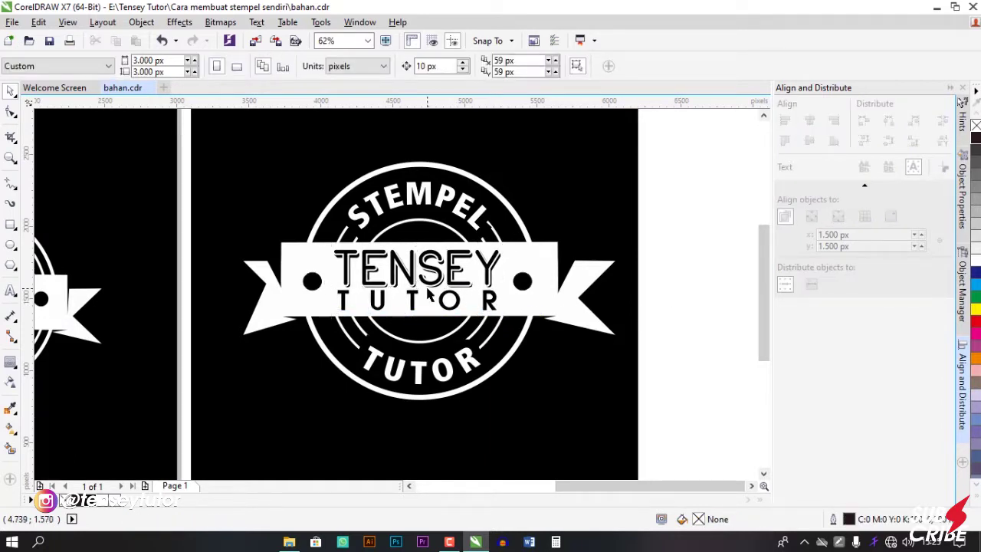
Fill the unfilled thin ring just inside the stamp's outer circle with white sampled from the banner.
scroll(429, 295, down, 1)
scroll(429, 303, up, 1)
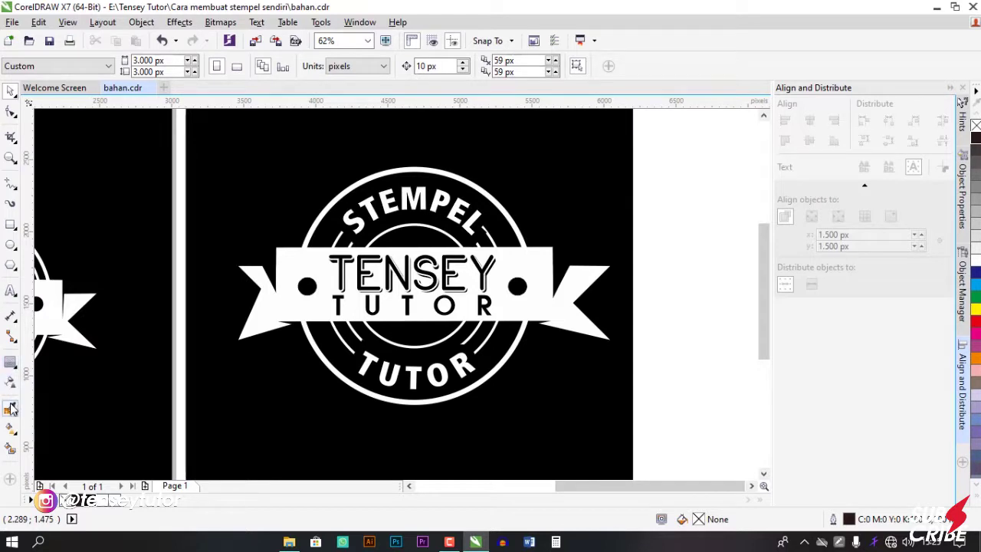
click(10, 407)
click(329, 307)
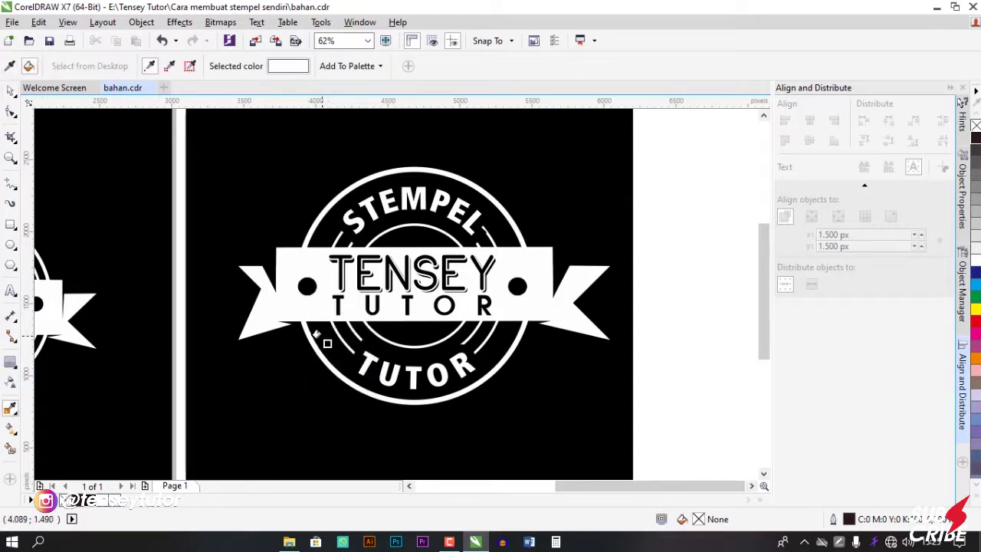
click(316, 334)
click(10, 91)
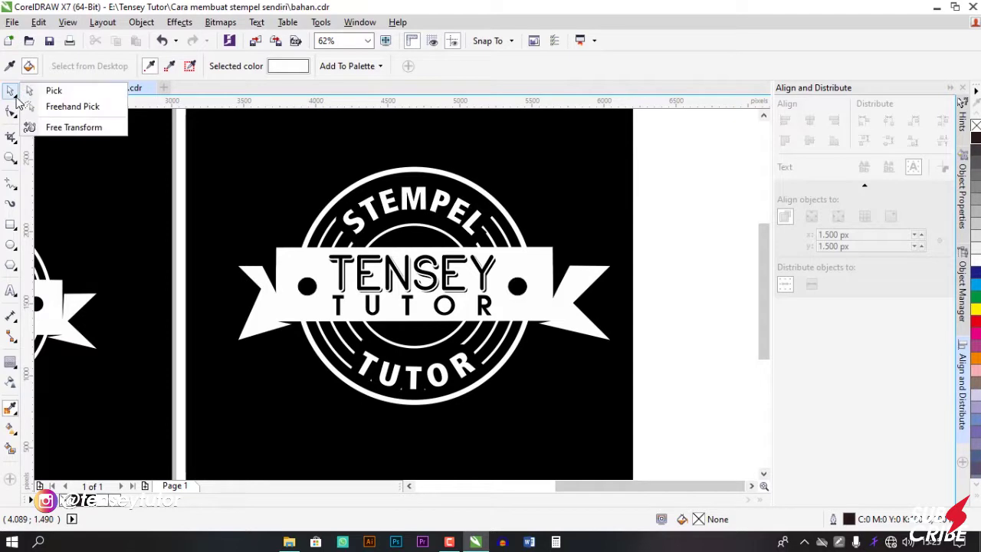
click(55, 92)
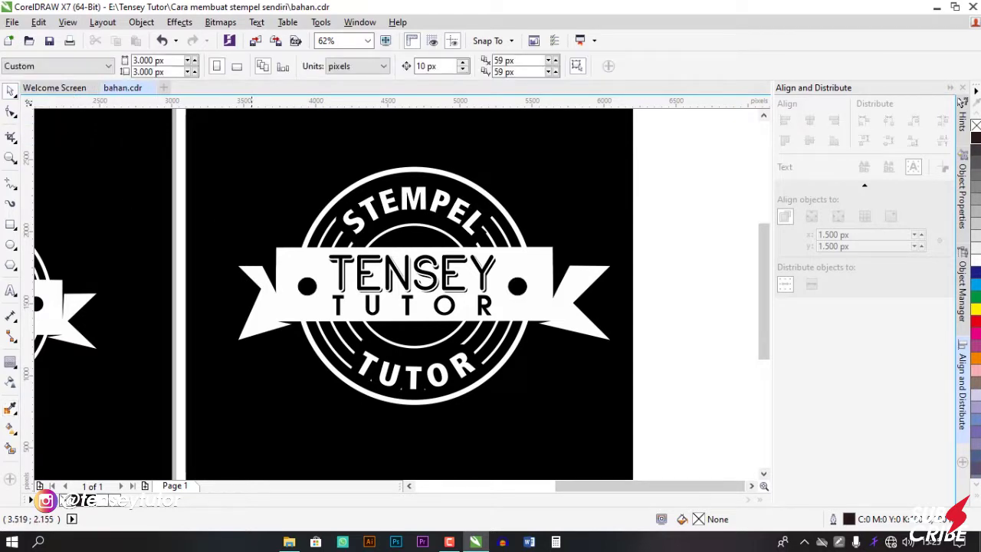
scroll(468, 249, down, 1)
scroll(469, 249, up, 1)
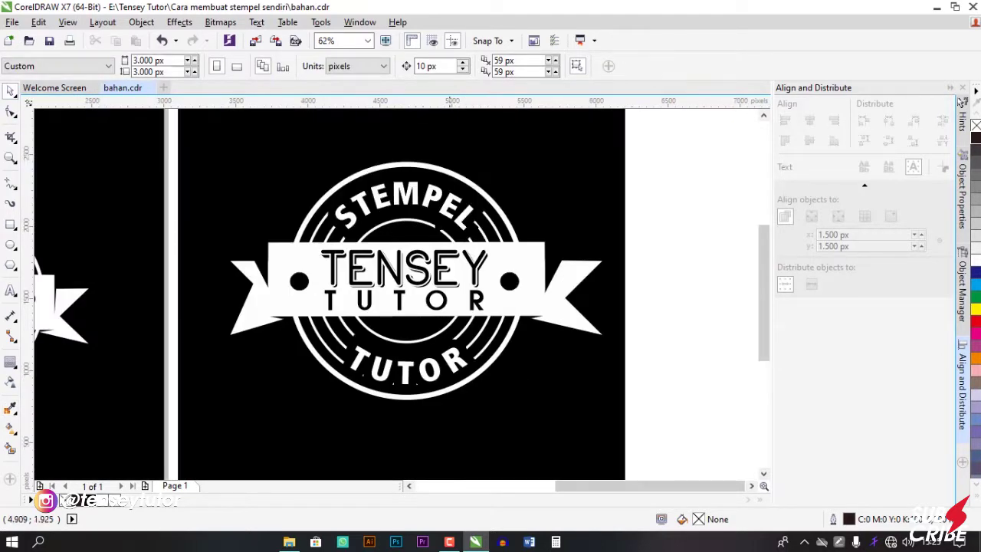
scroll(479, 231, down, 1)
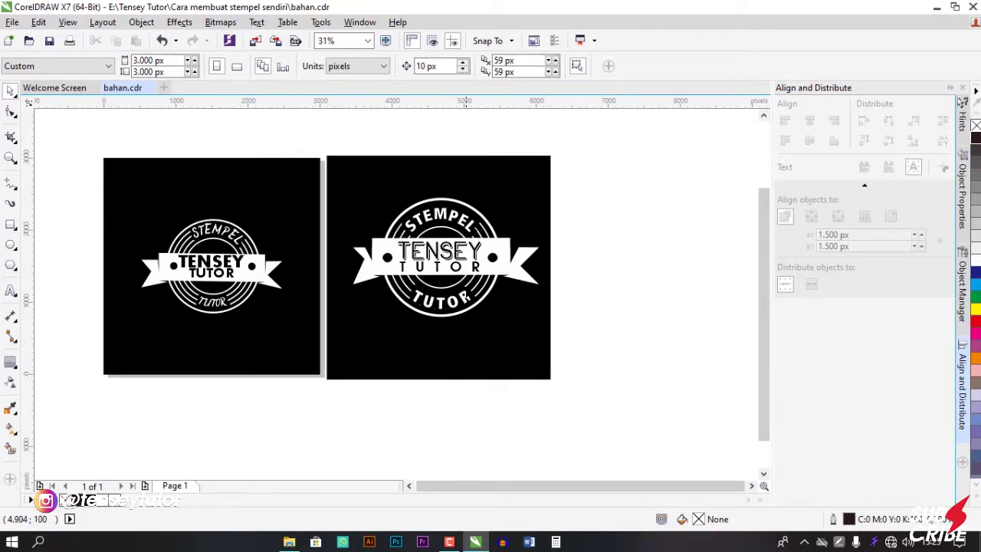
scroll(469, 259, up, 1)
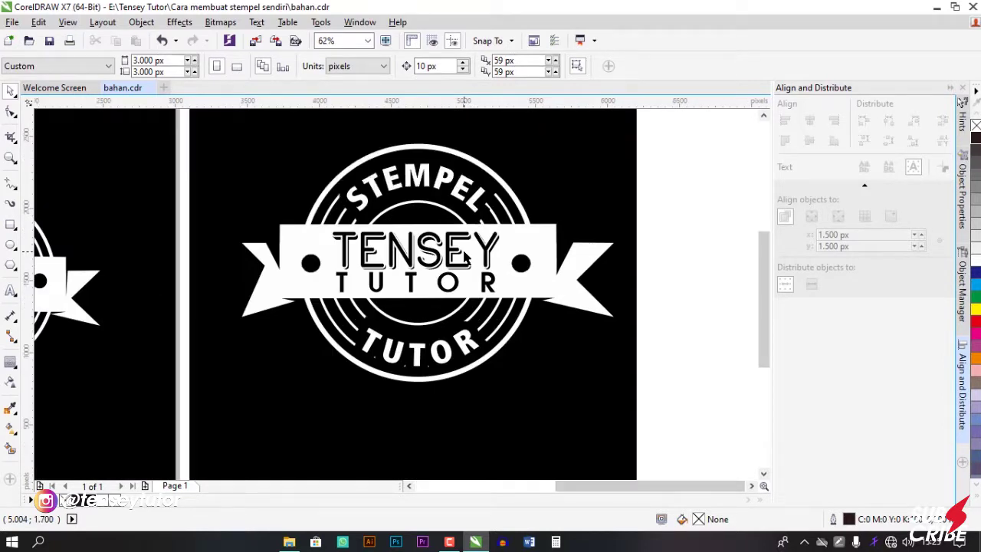
click(449, 542)
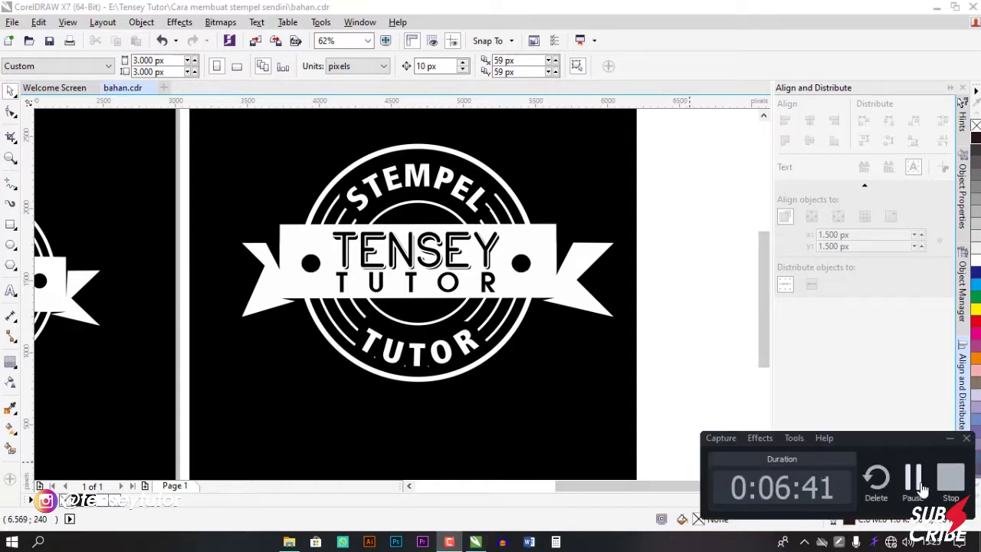